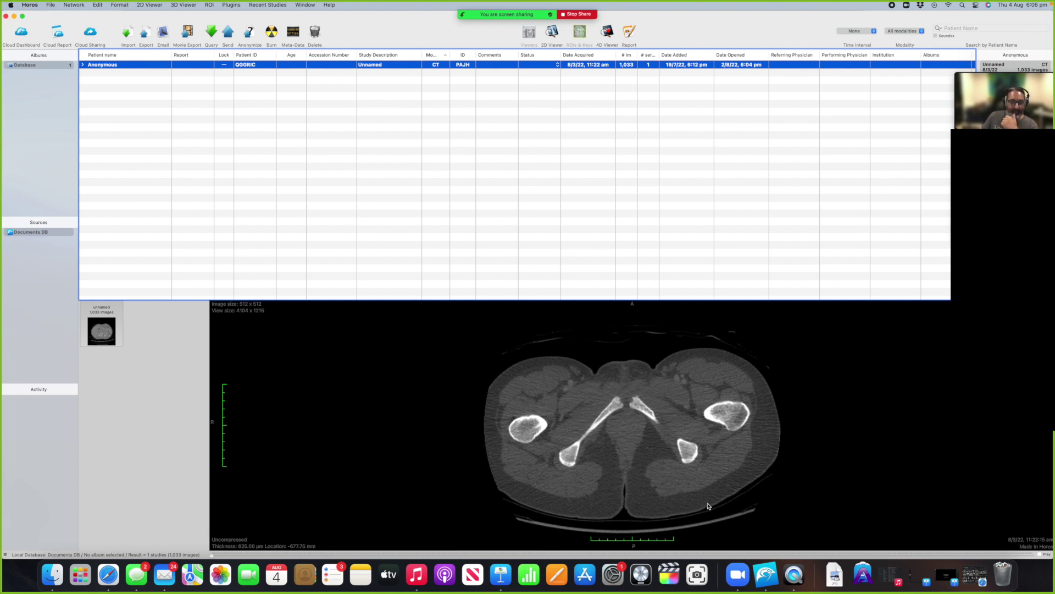
Step: Scroll up to the neck slice, then bring the Radiology Files Finder window forward
{"action": "scroll", "coordinate": [592, 404], "scroll_direction": "up", "scroll_amount": 15}
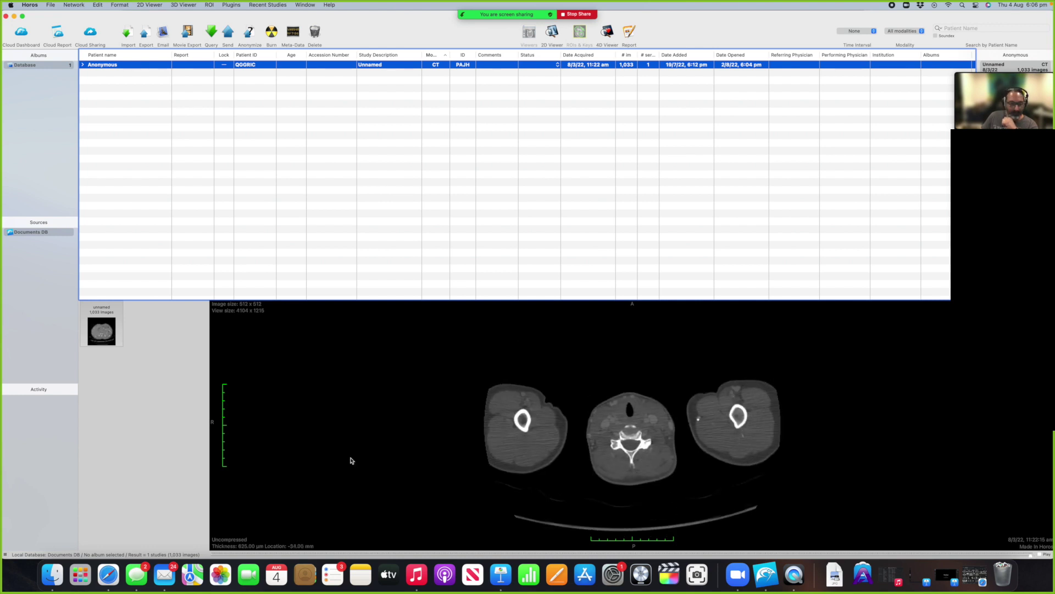
{"action": "left_click", "coordinate": [53, 574]}
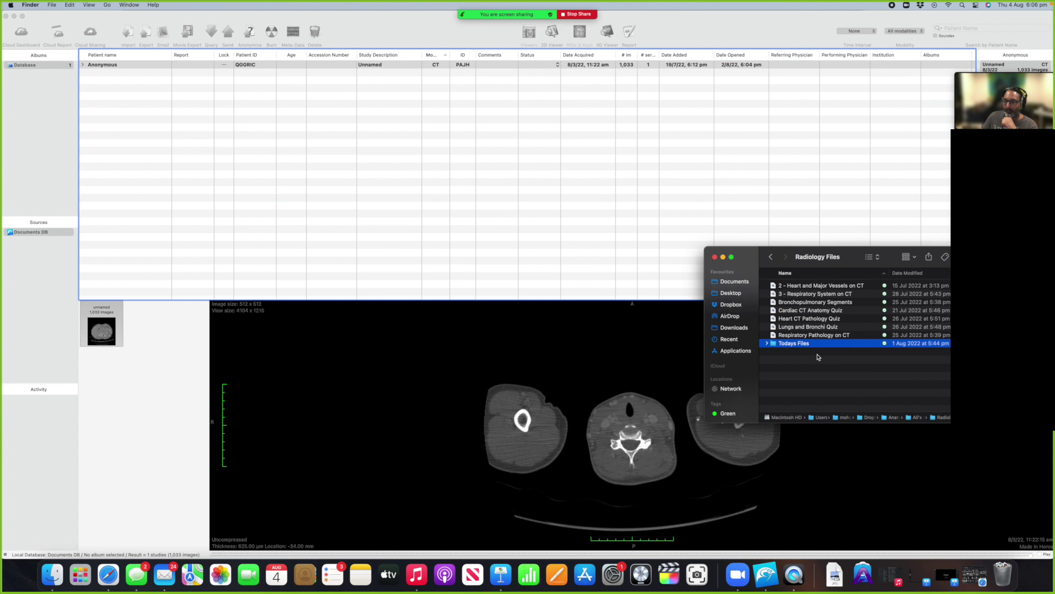
Step: Open the Thoracic Wall and Lymph Node Stations checklist PDF from Todays Files in Preview
{"action": "double_click", "coordinate": [793, 345]}
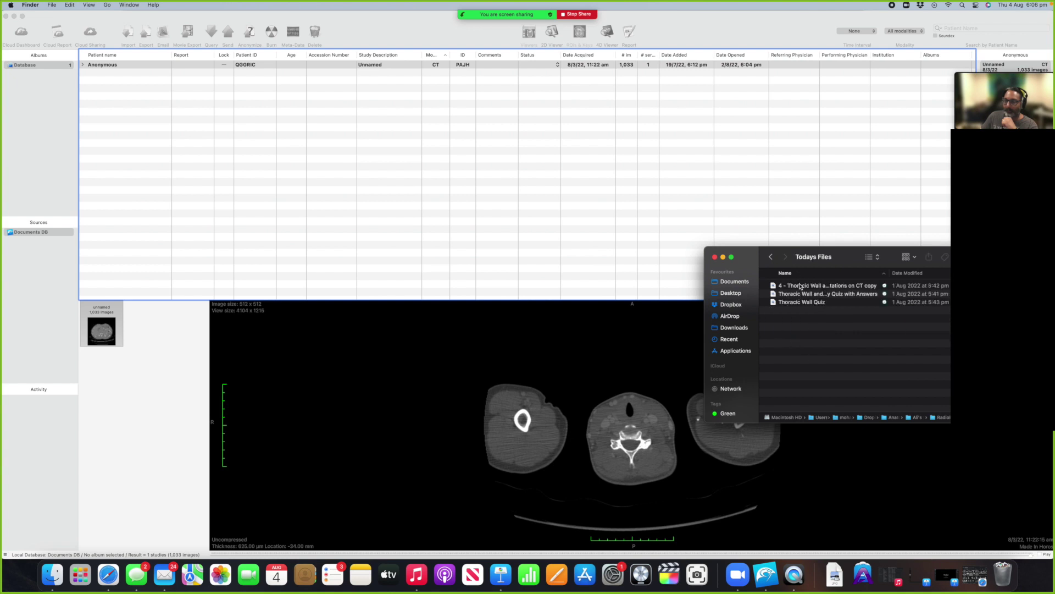
{"action": "left_click", "coordinate": [800, 288]}
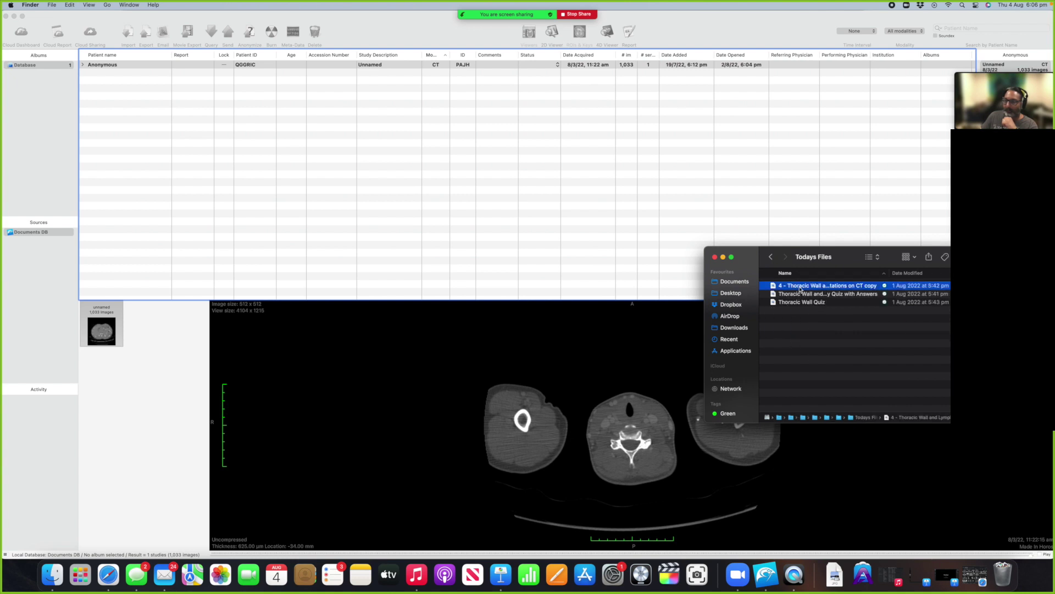
{"action": "double_click", "coordinate": [800, 287]}
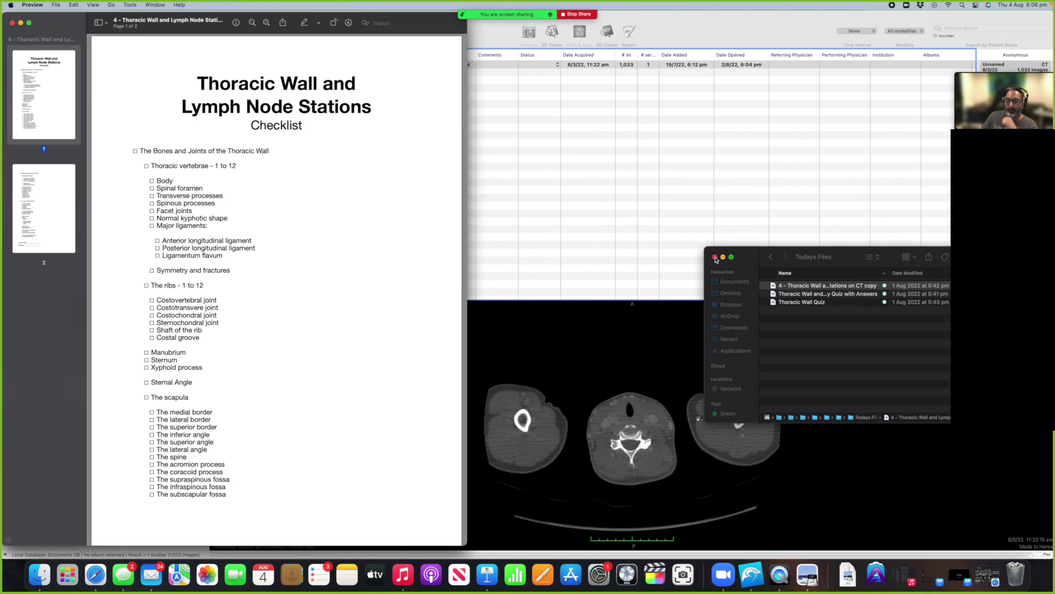
Step: Close the Finder window and bring the Horos CT viewer back to the front
{"action": "left_click", "coordinate": [716, 258]}
{"action": "left_click", "coordinate": [664, 11]}
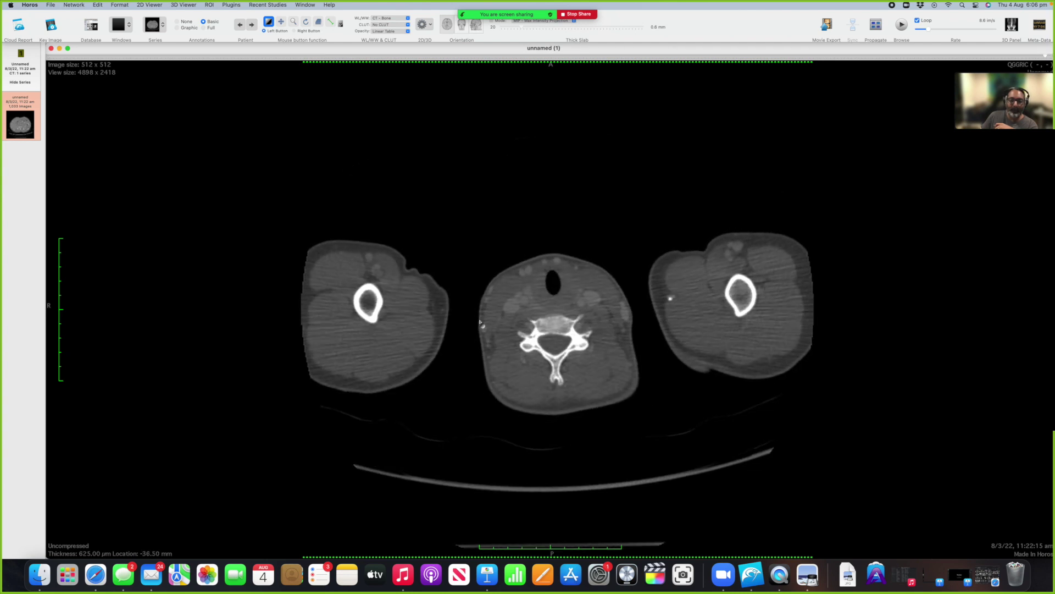
Step: Move down to the upper-chest slice at −91.50 mm and apply the 2 - CT - Bone preset
{"action": "scroll", "coordinate": [479, 323], "scroll_direction": "down", "scroll_amount": 10}
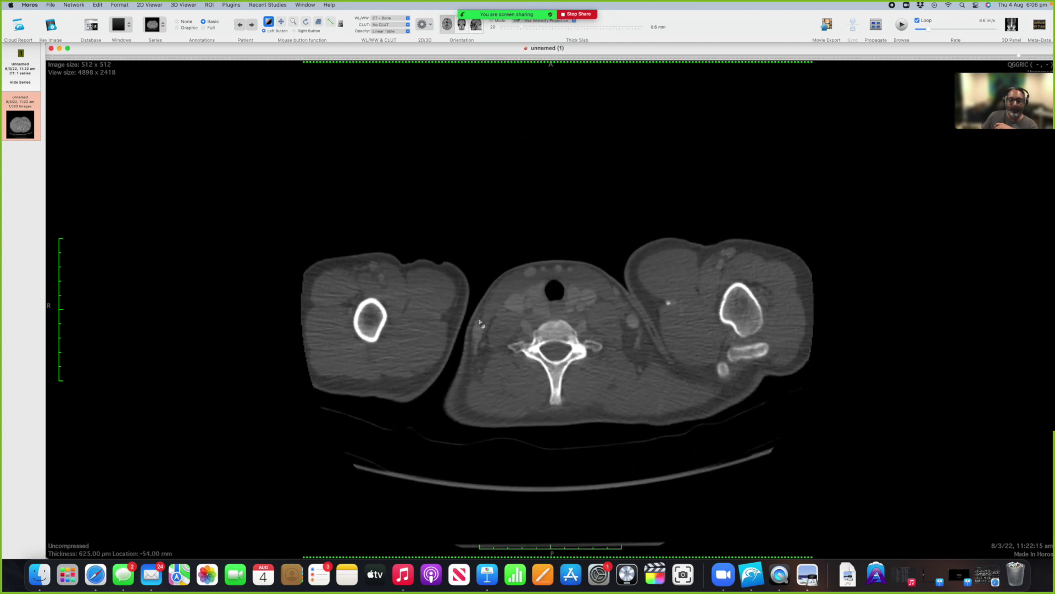
{"action": "scroll", "coordinate": [480, 323], "scroll_direction": "down", "scroll_amount": 5}
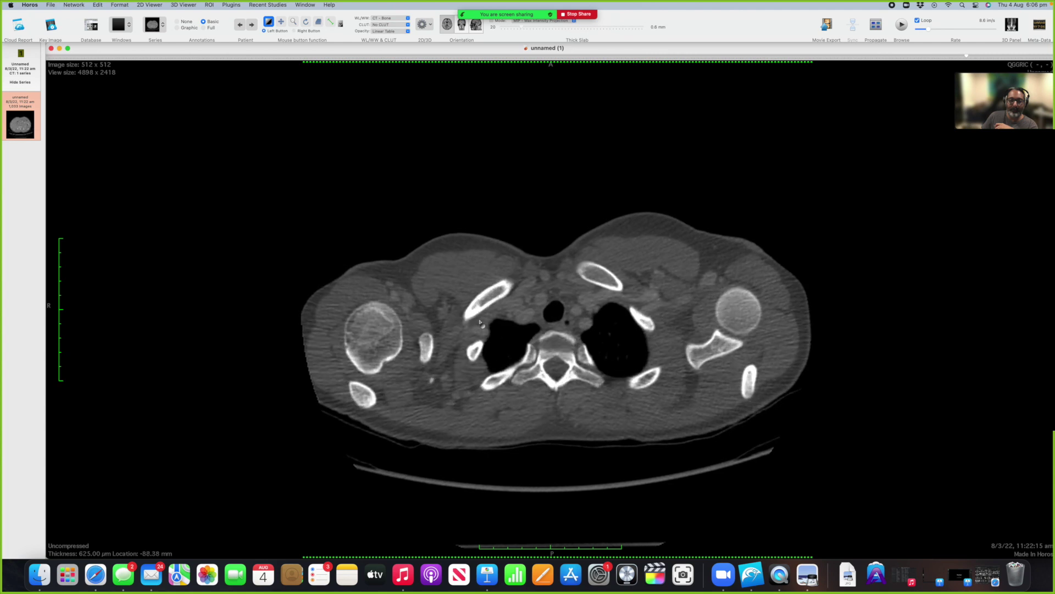
{"action": "left_click", "coordinate": [392, 19]}
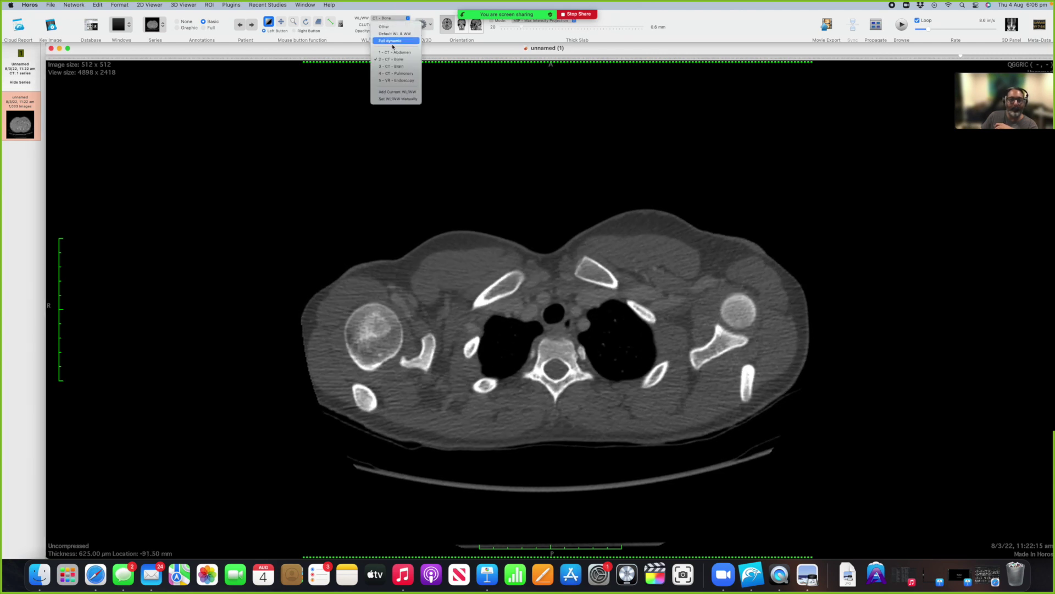
{"action": "left_click", "coordinate": [394, 59]}
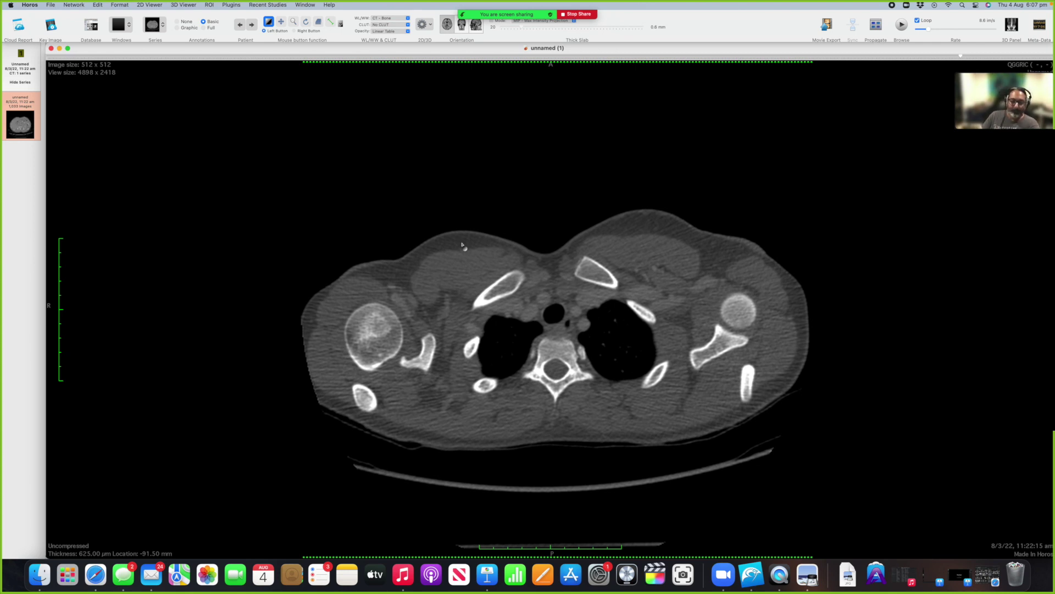
Step: Page back up through the axial neck slices
{"action": "scroll", "coordinate": [518, 342], "scroll_direction": "up", "scroll_amount": 5}
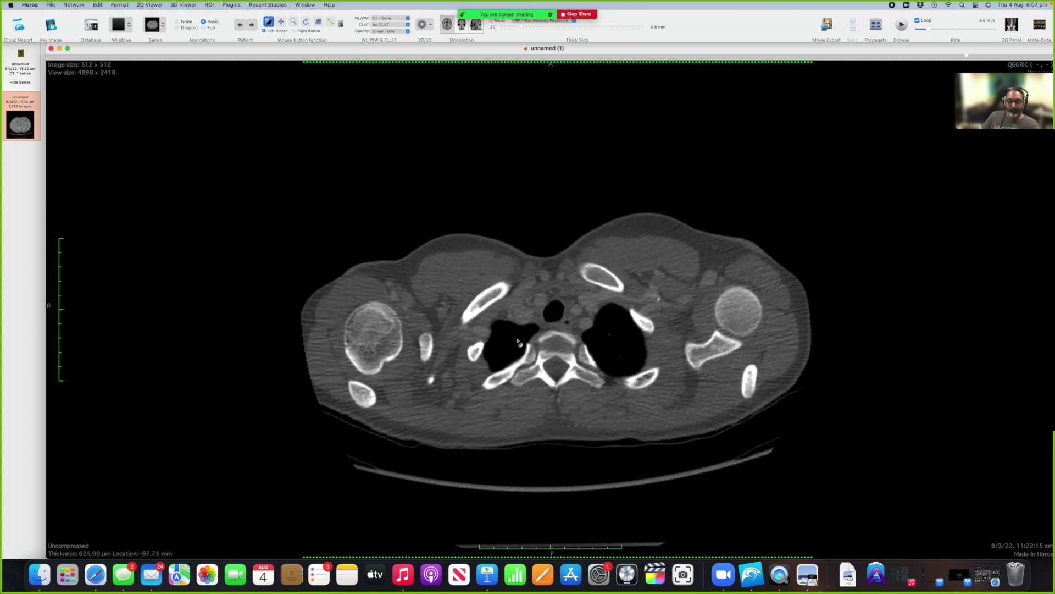
{"action": "scroll", "coordinate": [518, 342], "scroll_direction": "up", "scroll_amount": 20}
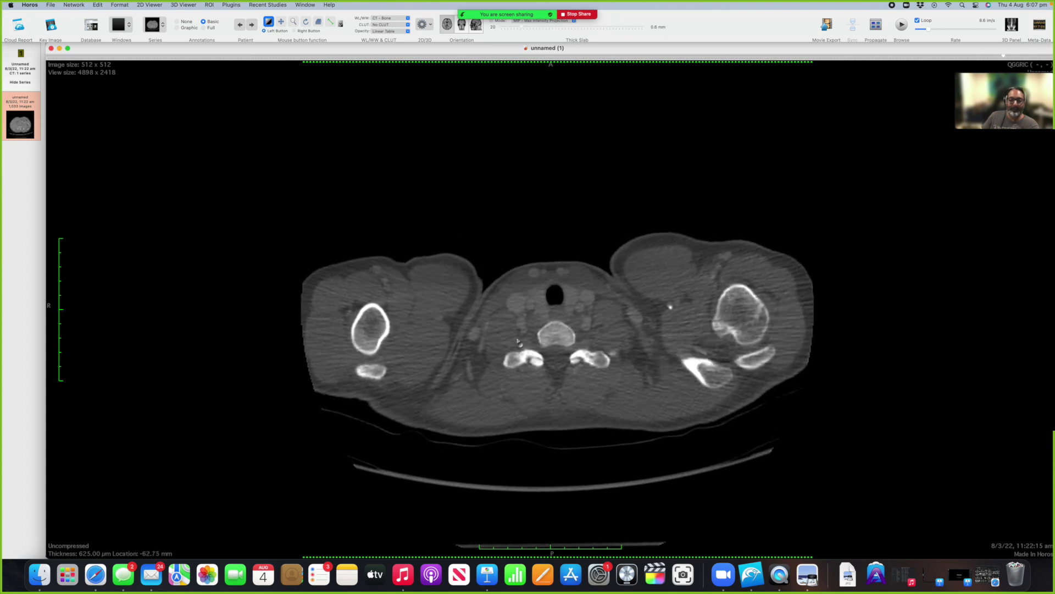
{"action": "scroll", "coordinate": [518, 342], "scroll_direction": "up", "scroll_amount": 20}
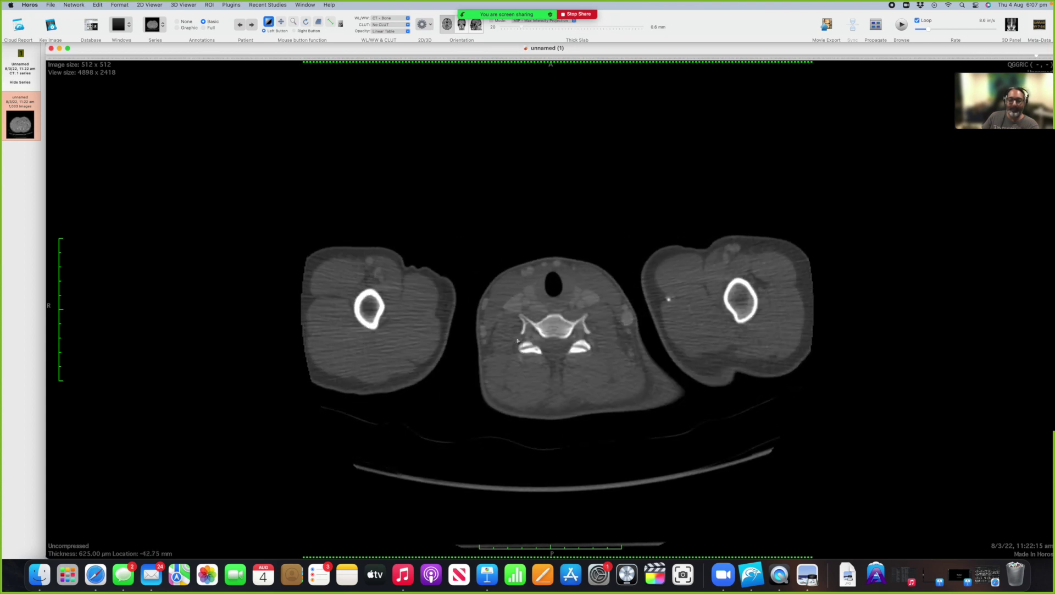
{"action": "scroll", "coordinate": [518, 342], "scroll_direction": "up", "scroll_amount": 20}
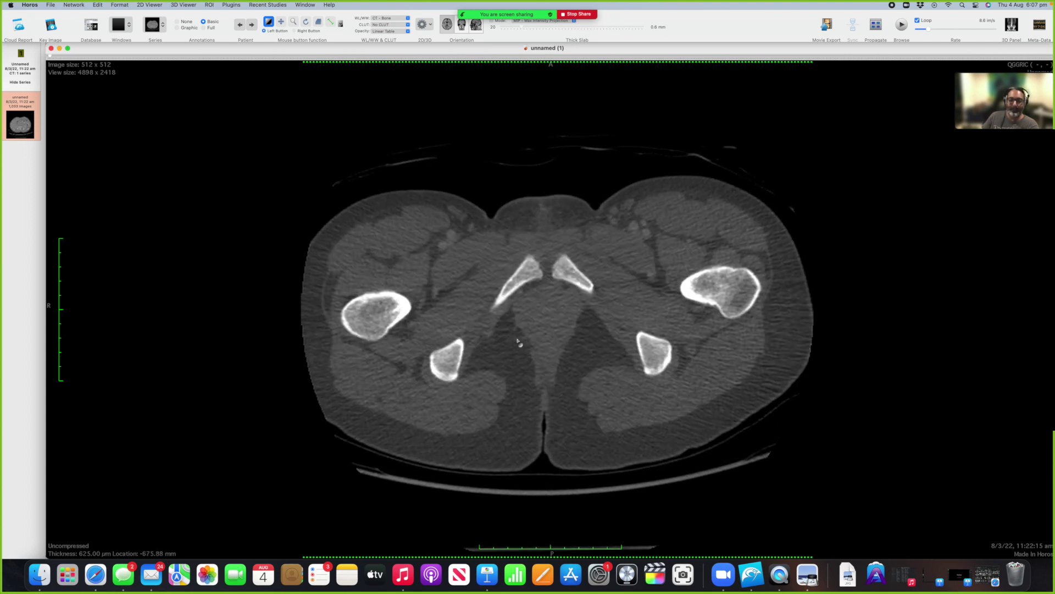
Step: Step down slice by slice past the clavicles into the upper lungs
{"action": "scroll", "coordinate": [519, 342], "scroll_direction": "down", "scroll_amount": 5}
{"action": "scroll", "coordinate": [517, 341], "scroll_direction": "down", "scroll_amount": 3}
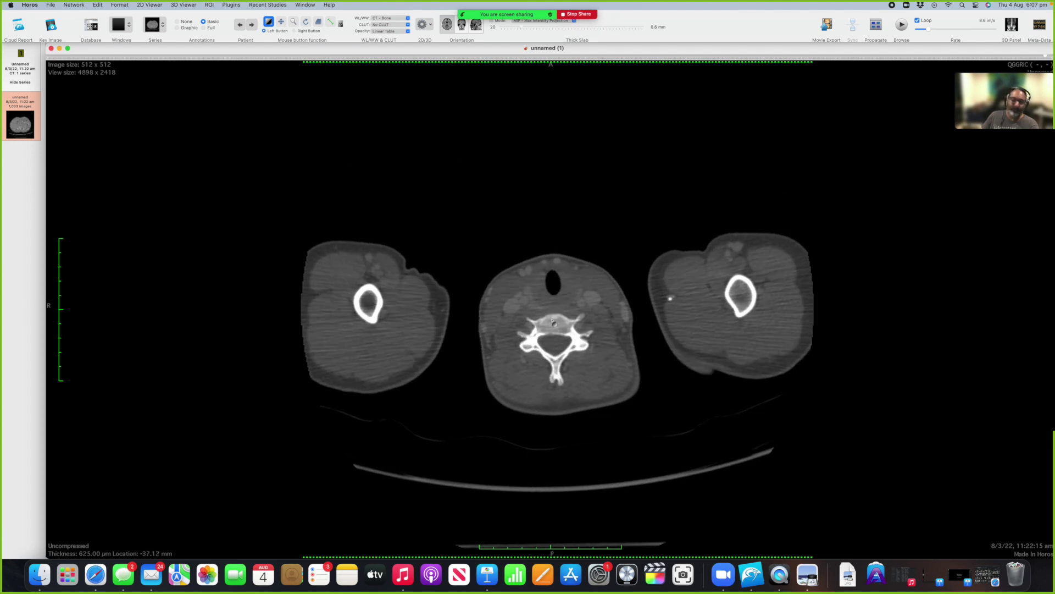
{"action": "scroll", "coordinate": [555, 323], "scroll_direction": "down", "scroll_amount": 7}
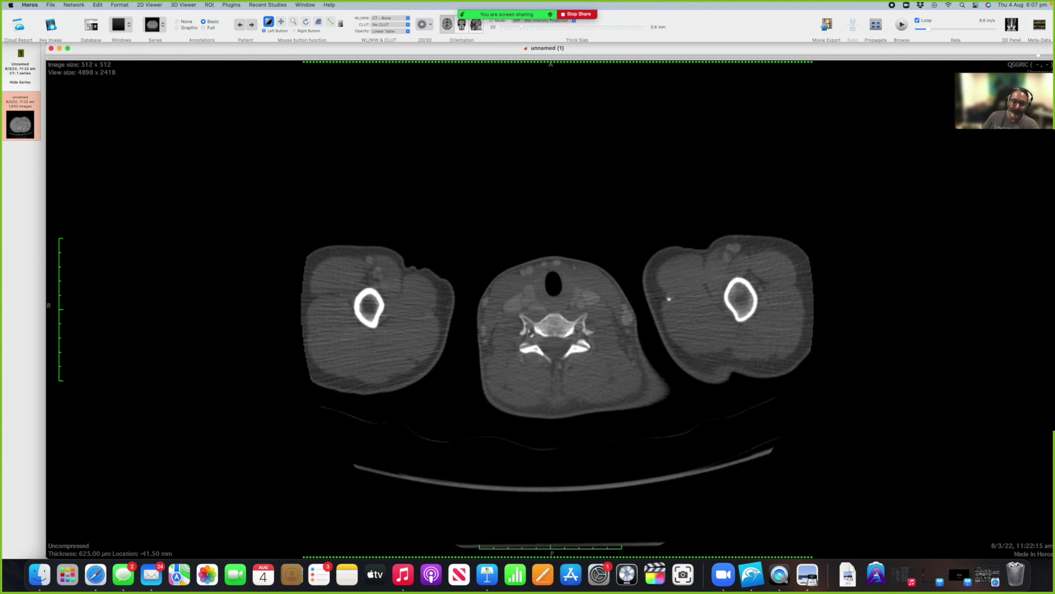
{"action": "scroll", "coordinate": [553, 329], "scroll_direction": "down", "scroll_amount": 20}
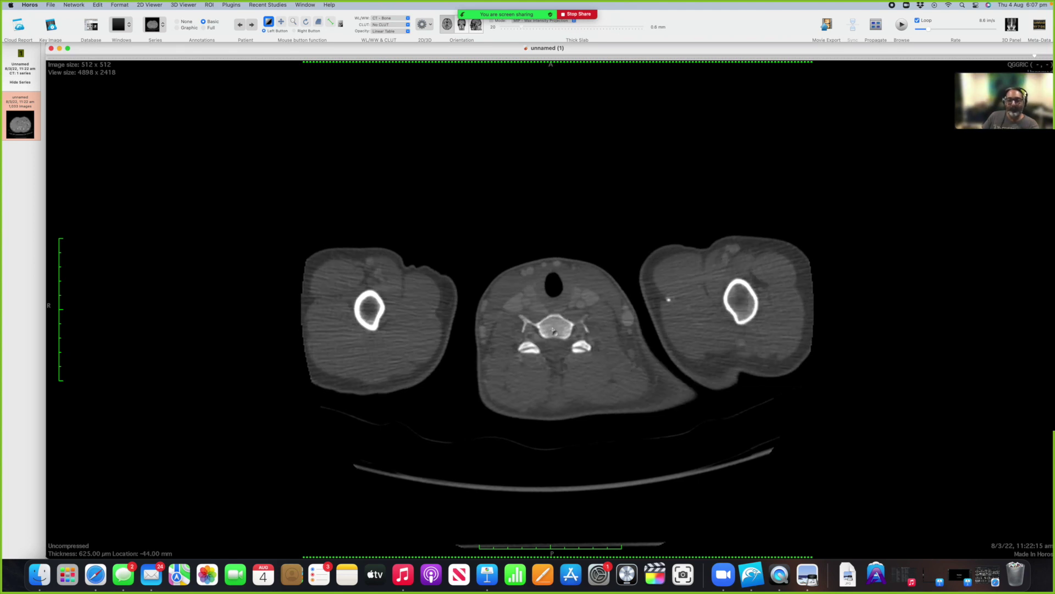
{"action": "scroll", "coordinate": [553, 329], "scroll_direction": "down", "scroll_amount": 17}
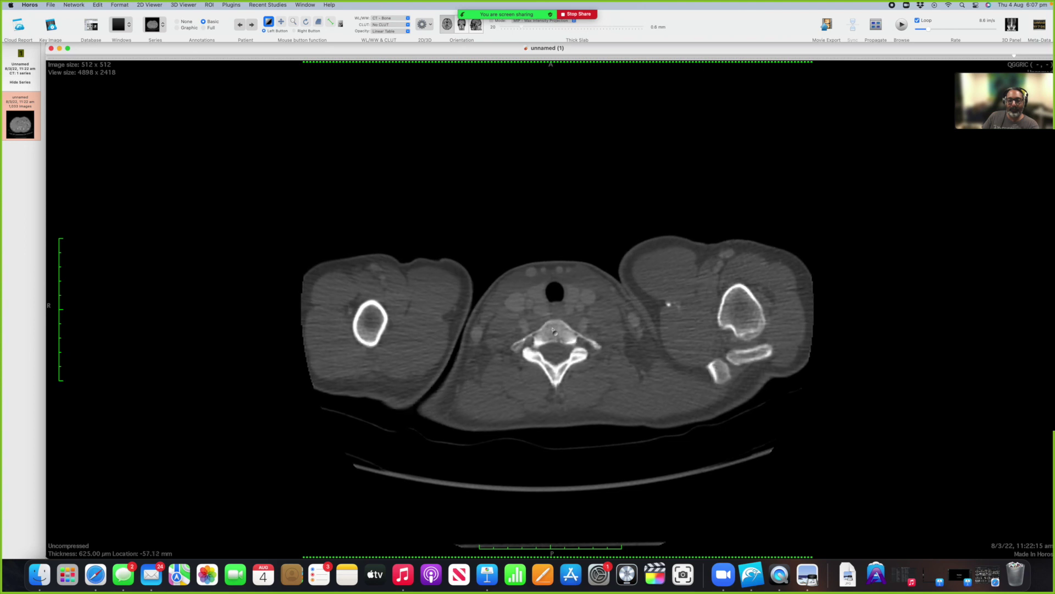
{"action": "scroll", "coordinate": [553, 329], "scroll_direction": "down", "scroll_amount": 1}
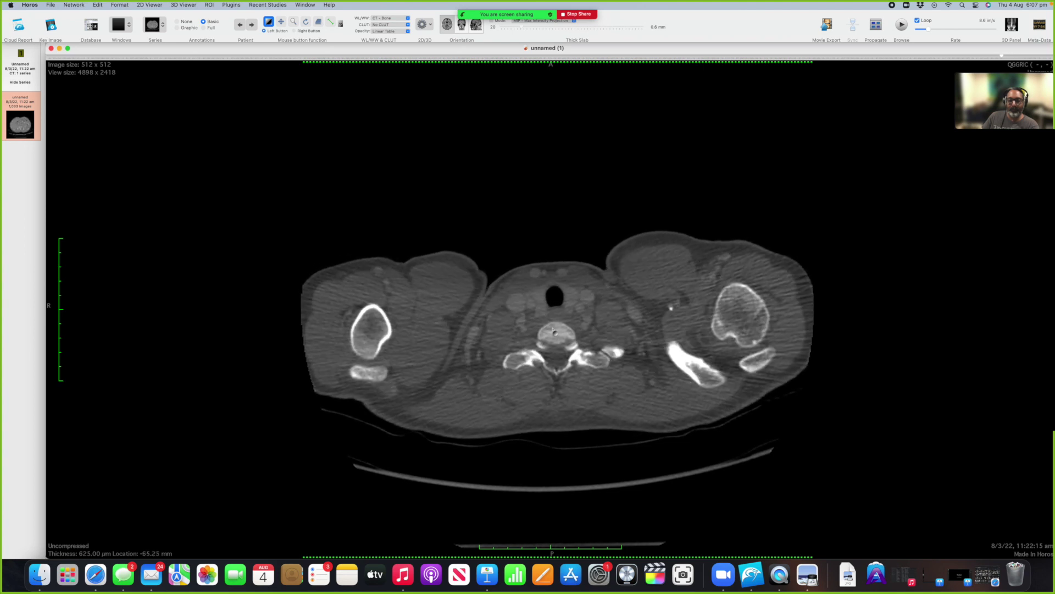
{"action": "scroll", "coordinate": [553, 329], "scroll_direction": "down", "scroll_amount": 11}
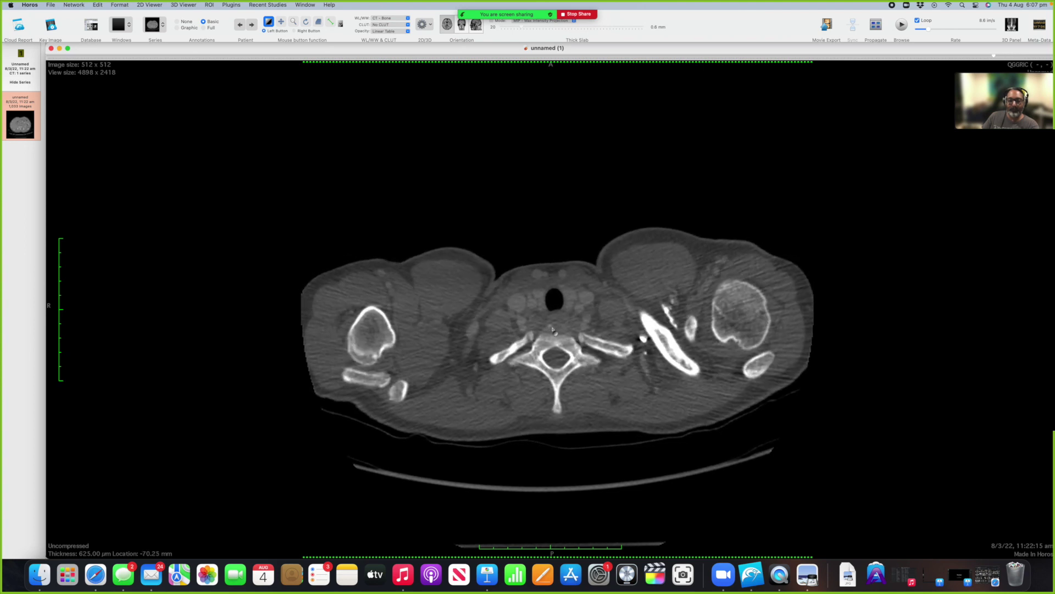
{"action": "scroll", "coordinate": [553, 329], "scroll_direction": "down", "scroll_amount": 1}
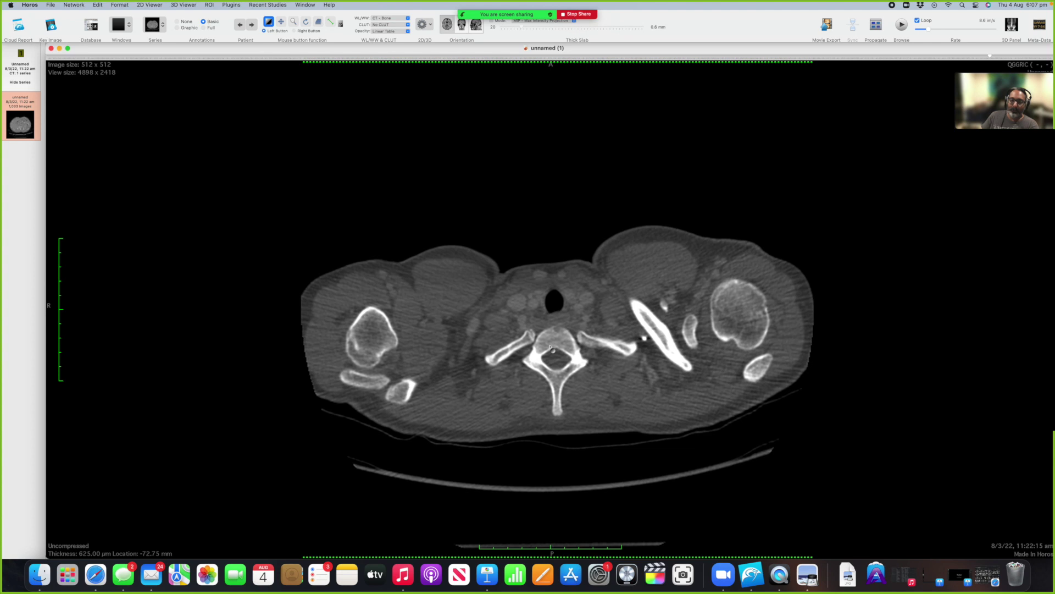
{"action": "scroll", "coordinate": [551, 346], "scroll_direction": "down", "scroll_amount": 2}
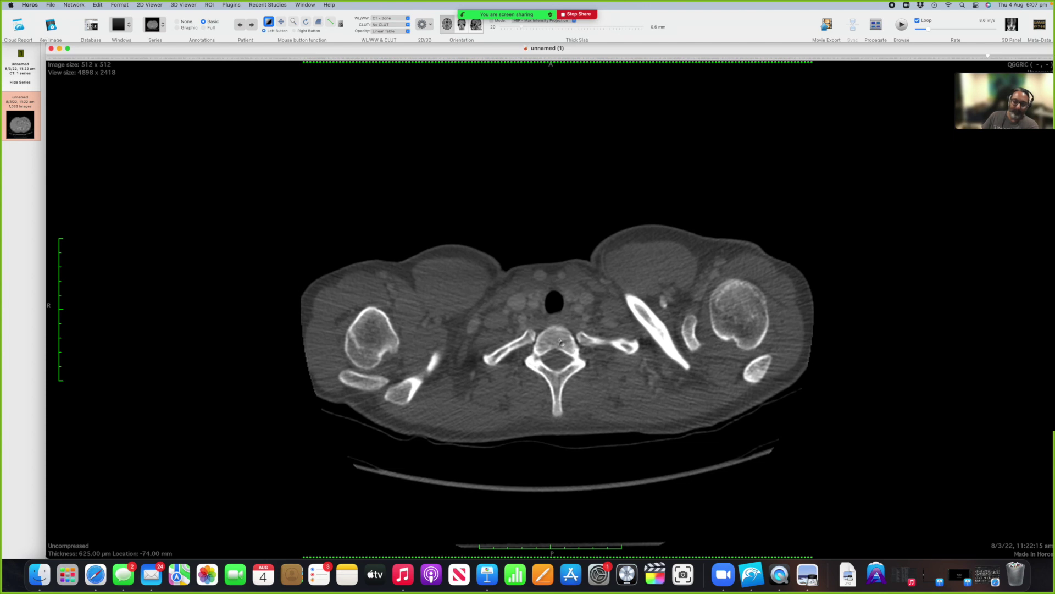
Step: Fine-tune to the −120.25 mm slice showing the aortic arch and trachea
{"action": "scroll", "coordinate": [558, 346], "scroll_direction": "up", "scroll_amount": 4}
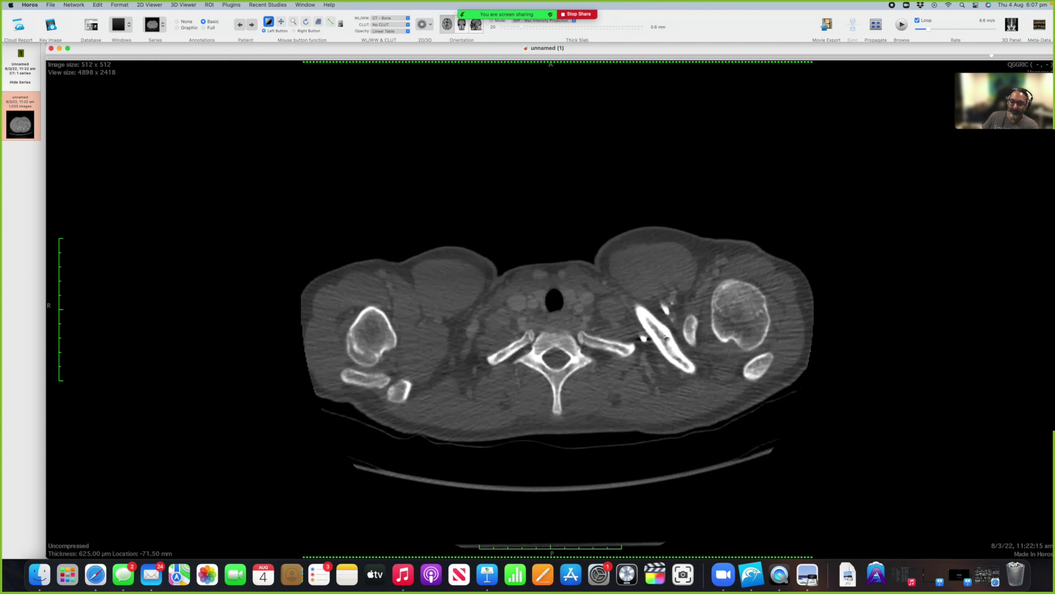
{"action": "scroll", "coordinate": [692, 367], "scroll_direction": "up", "scroll_amount": 6}
{"action": "scroll", "coordinate": [680, 358], "scroll_direction": "down", "scroll_amount": 15}
{"action": "scroll", "coordinate": [652, 325], "scroll_direction": "up", "scroll_amount": 10}
{"action": "scroll", "coordinate": [553, 353], "scroll_direction": "up", "scroll_amount": 2}
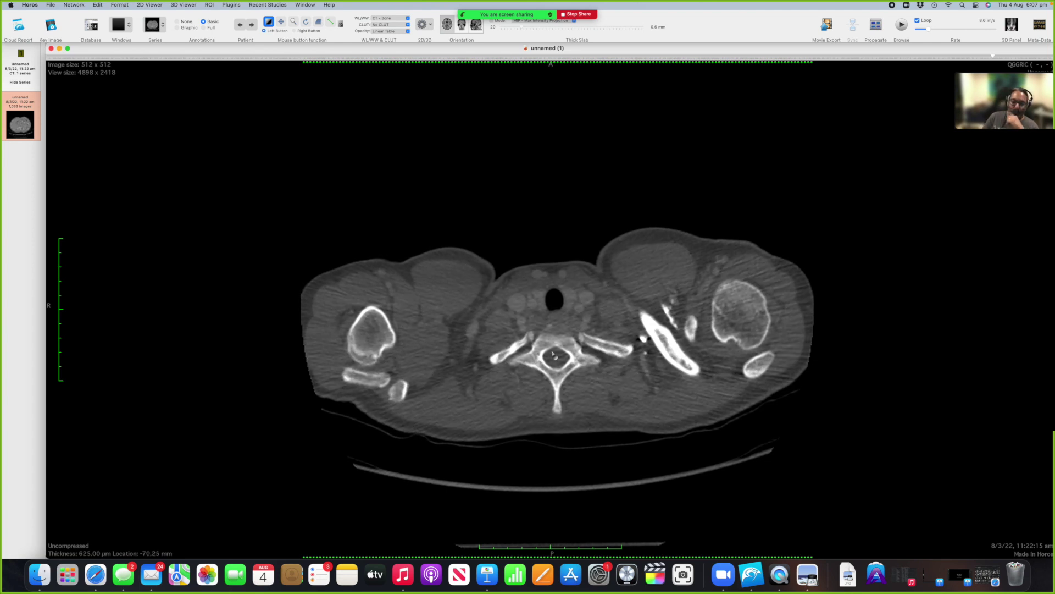
{"action": "scroll", "coordinate": [553, 353], "scroll_direction": "down", "scroll_amount": 12}
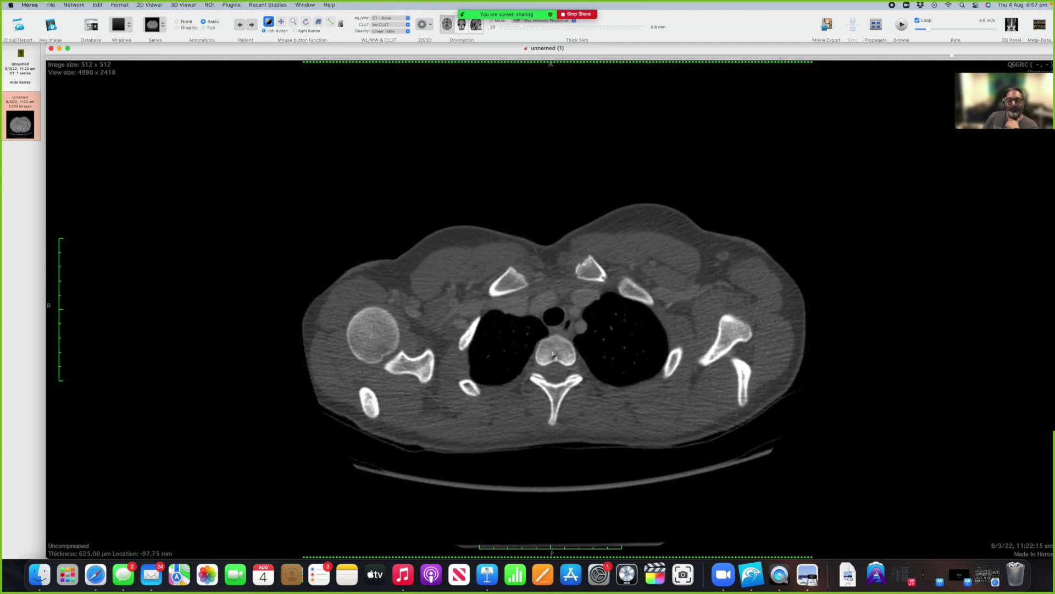
{"action": "scroll", "coordinate": [553, 354], "scroll_direction": "up", "scroll_amount": 18}
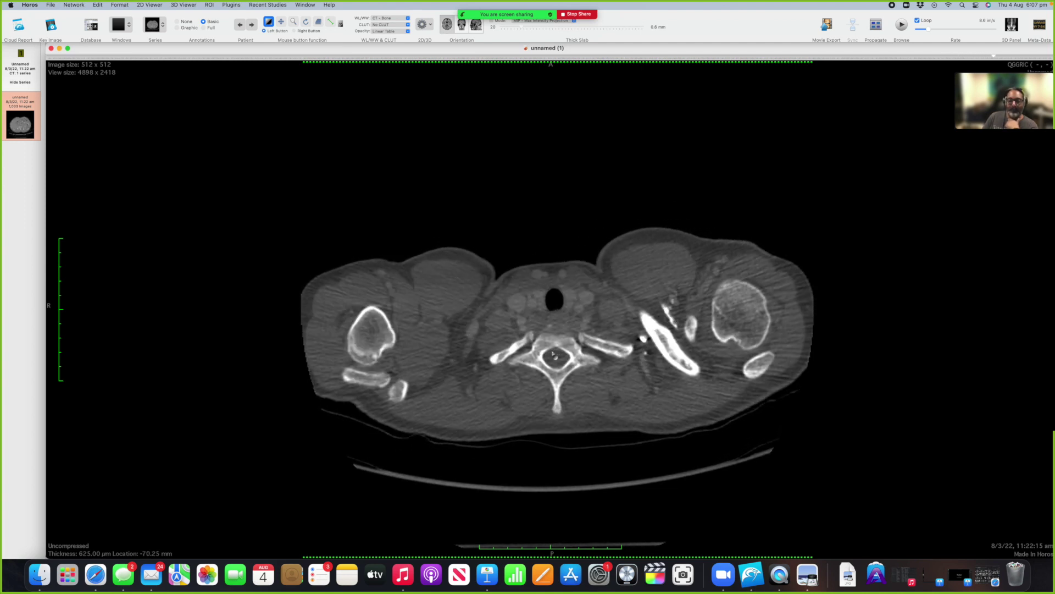
{"action": "scroll", "coordinate": [559, 353], "scroll_direction": "down", "scroll_amount": 20}
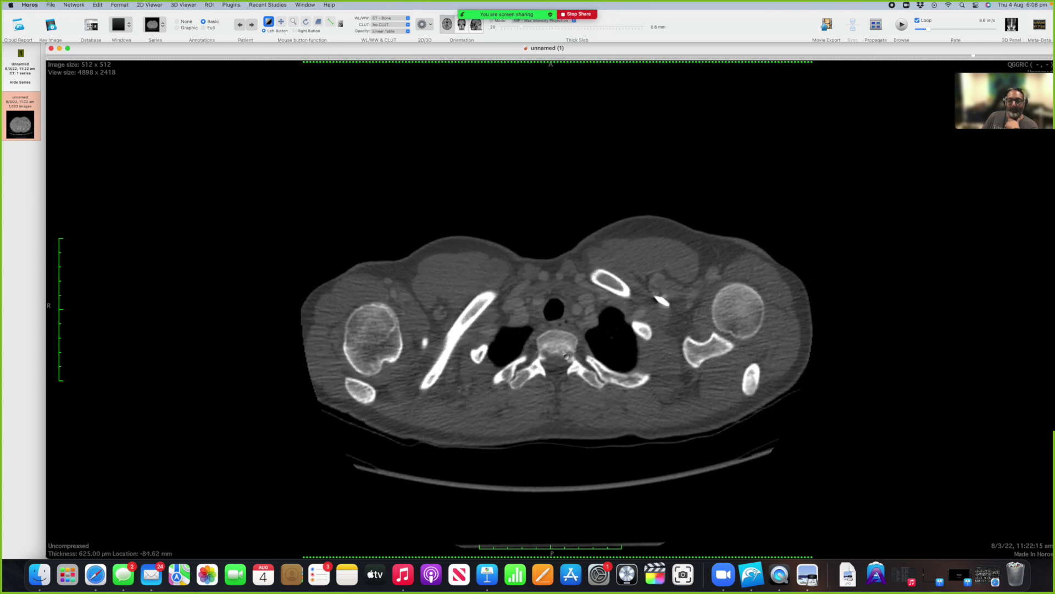
{"action": "scroll", "coordinate": [543, 361], "scroll_direction": "down", "scroll_amount": 20}
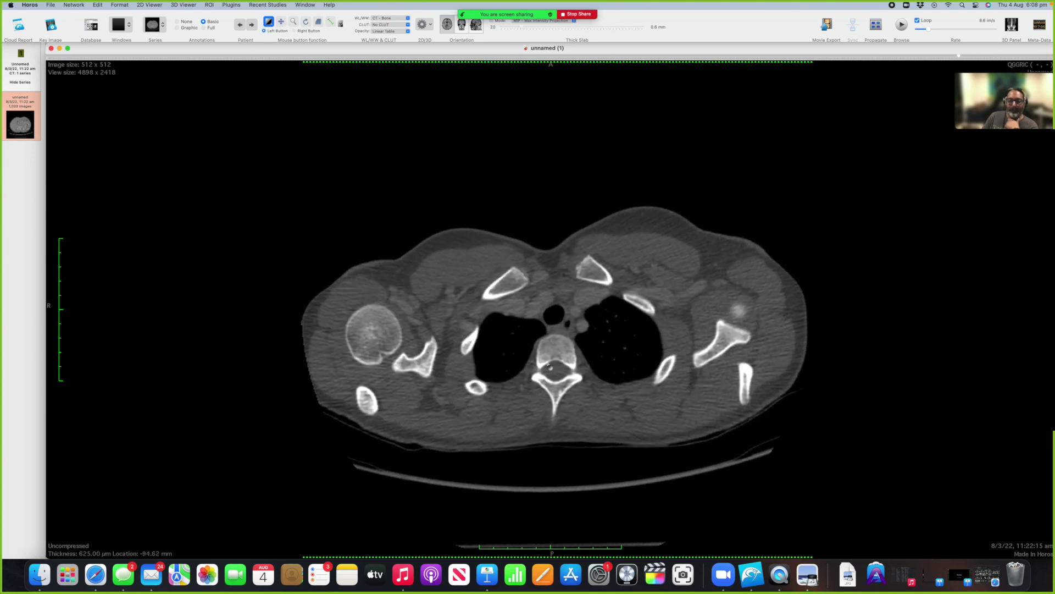
{"action": "scroll", "coordinate": [572, 371], "scroll_direction": "down", "scroll_amount": 20}
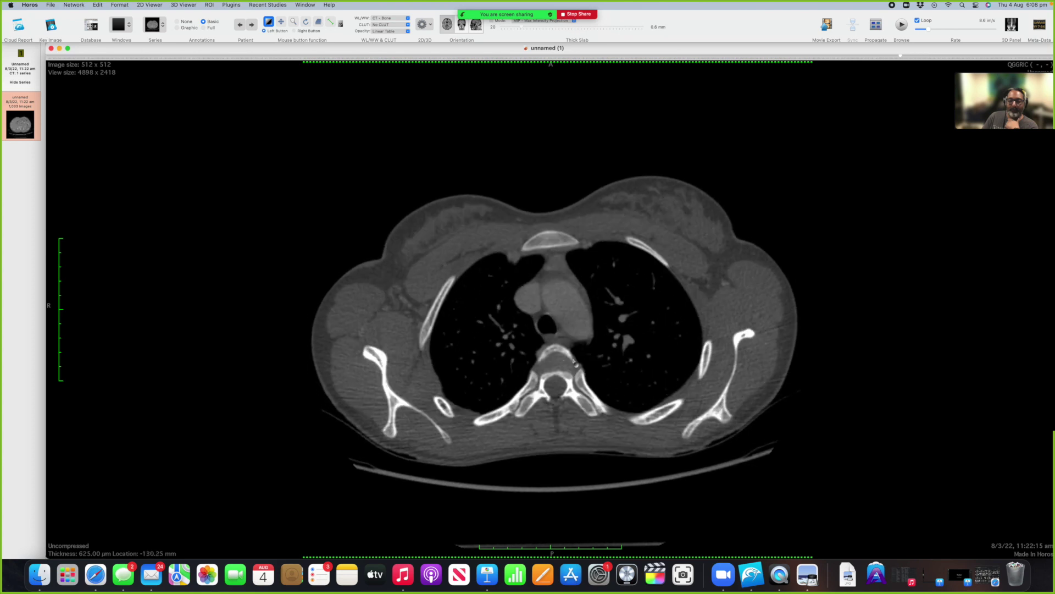
{"action": "scroll", "coordinate": [564, 371], "scroll_direction": "down", "scroll_amount": 20}
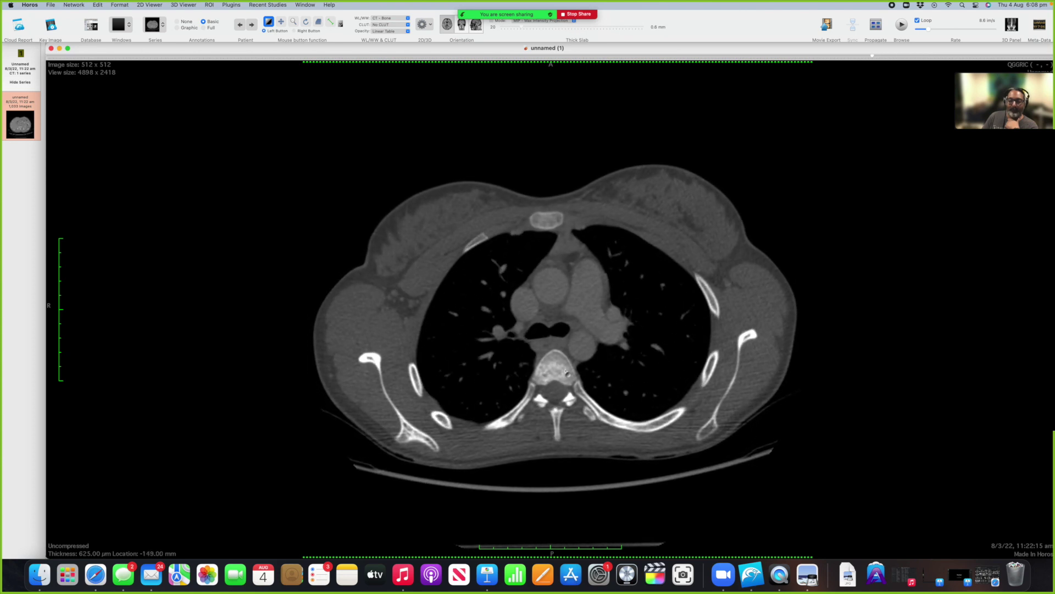
{"action": "scroll", "coordinate": [582, 398], "scroll_direction": "down", "scroll_amount": 20}
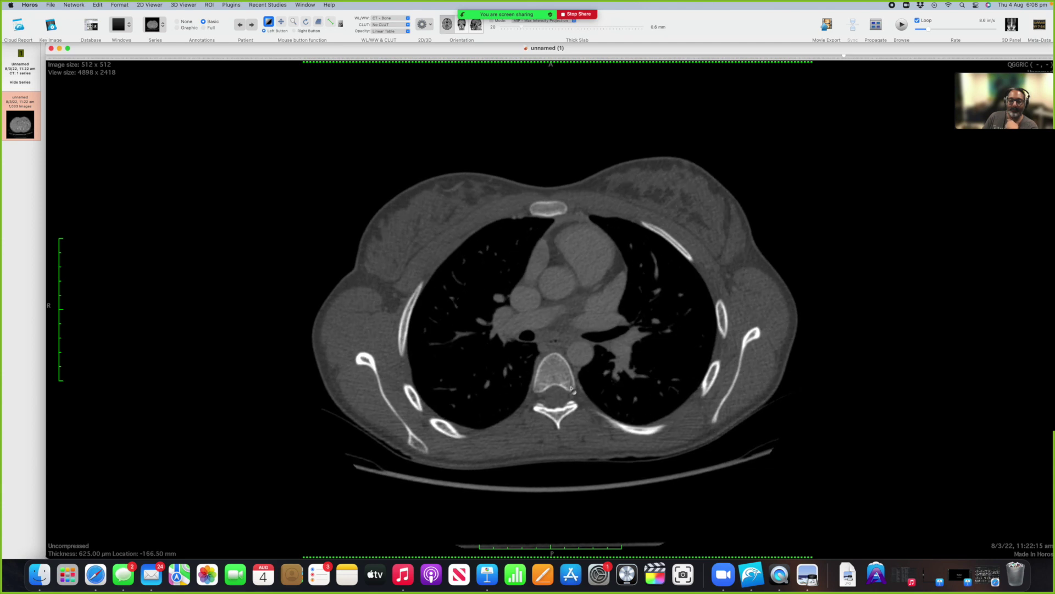
{"action": "scroll", "coordinate": [572, 389], "scroll_direction": "up", "scroll_amount": 1}
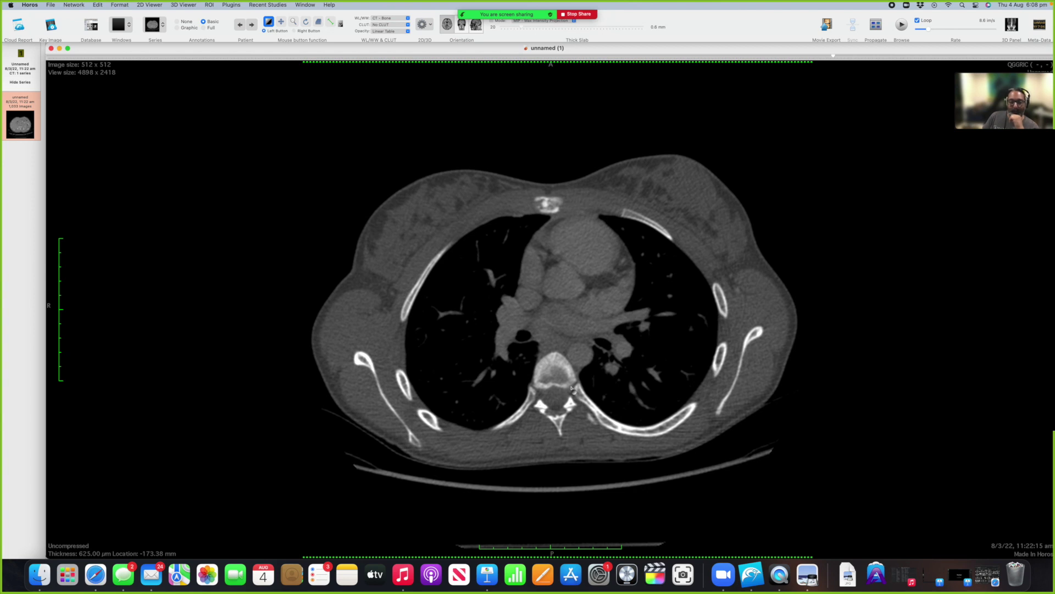
{"action": "scroll", "coordinate": [556, 380], "scroll_direction": "down", "scroll_amount": 2}
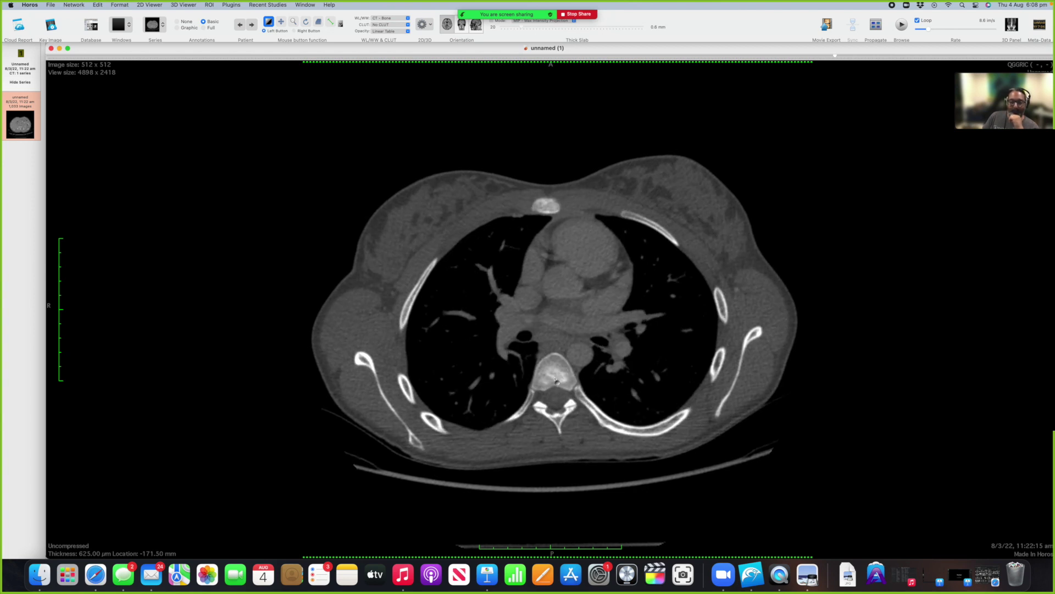
{"action": "scroll", "coordinate": [555, 380], "scroll_direction": "up", "scroll_amount": 2}
{"action": "scroll", "coordinate": [555, 379], "scroll_direction": "up", "scroll_amount": 2}
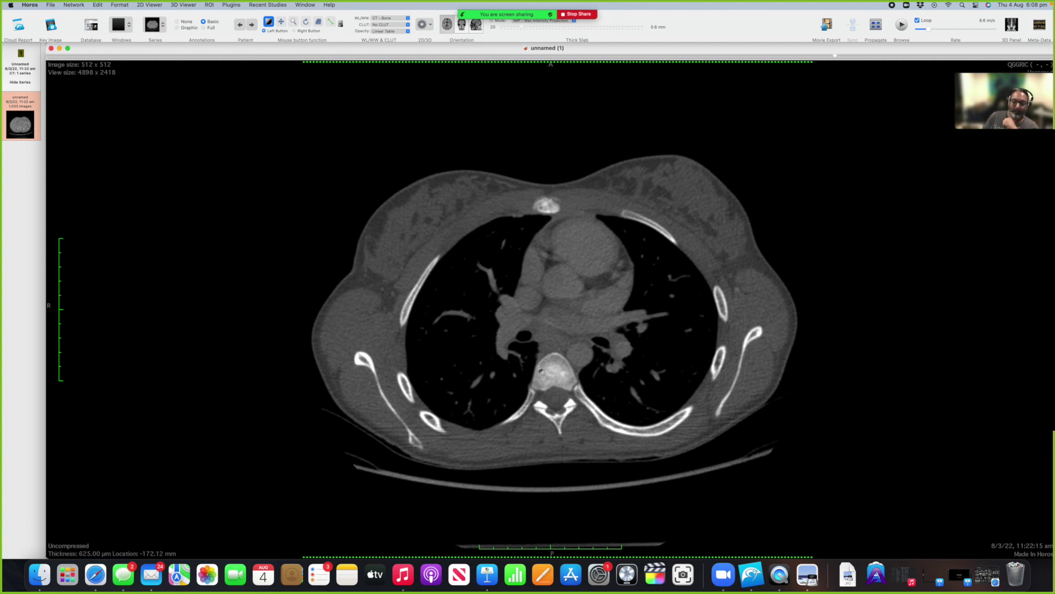
{"action": "scroll", "coordinate": [560, 366], "scroll_direction": "down", "scroll_amount": 9}
{"action": "scroll", "coordinate": [559, 366], "scroll_direction": "down", "scroll_amount": 10}
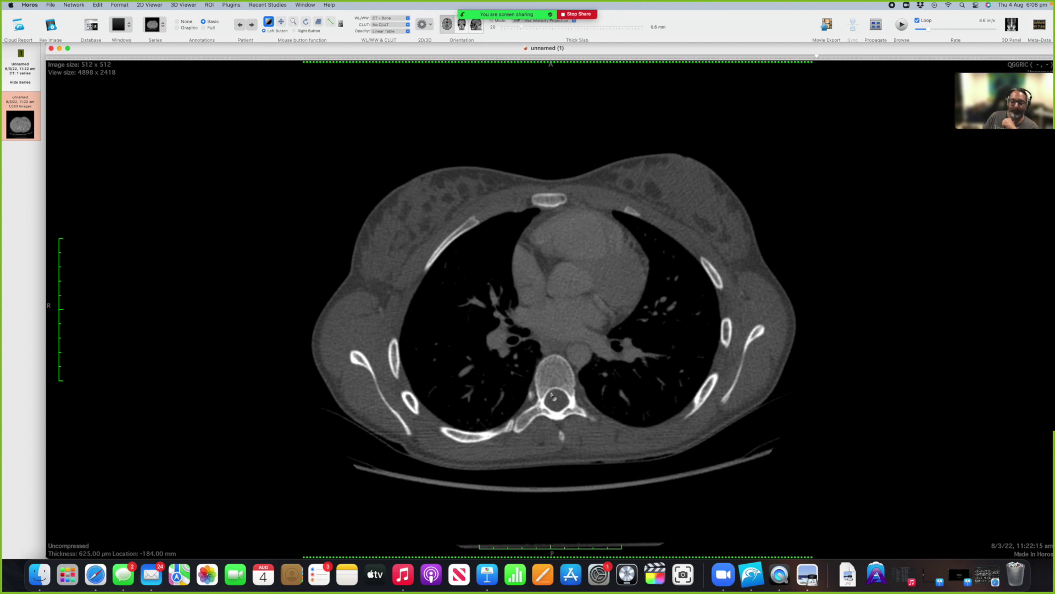
{"action": "scroll", "coordinate": [559, 404], "scroll_direction": "up", "scroll_amount": 16}
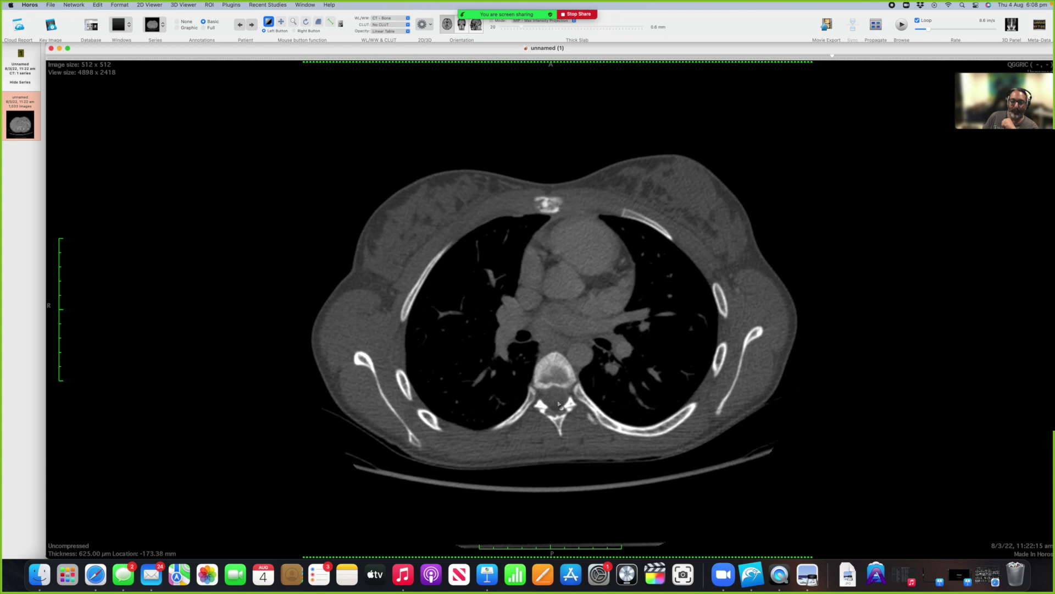
{"action": "scroll", "coordinate": [559, 404], "scroll_direction": "down", "scroll_amount": 20}
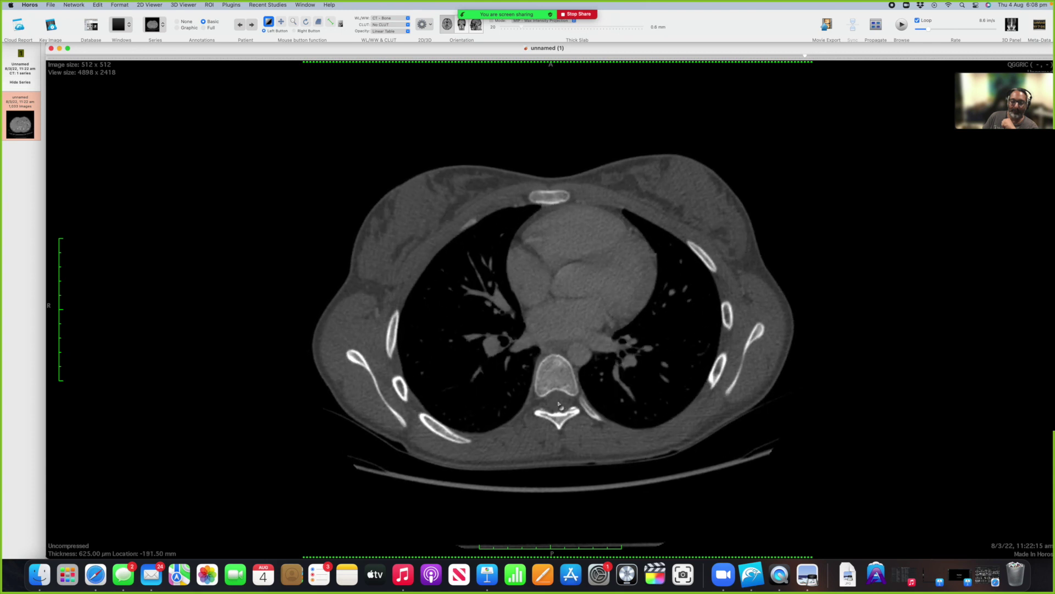
{"action": "scroll", "coordinate": [558, 404], "scroll_direction": "up", "scroll_amount": 6}
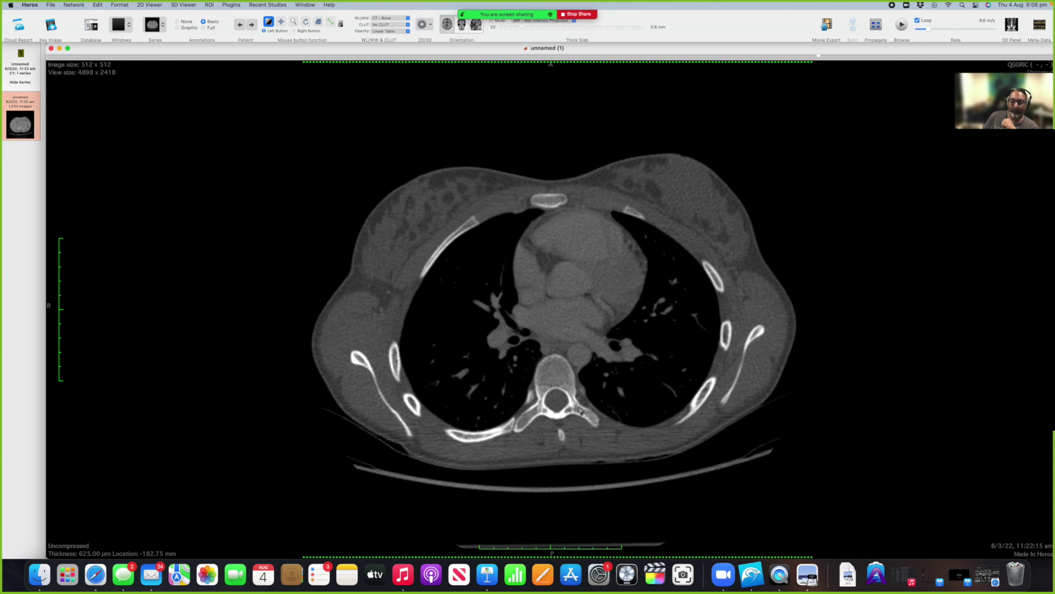
{"action": "scroll", "coordinate": [580, 416], "scroll_direction": "up", "scroll_amount": 6}
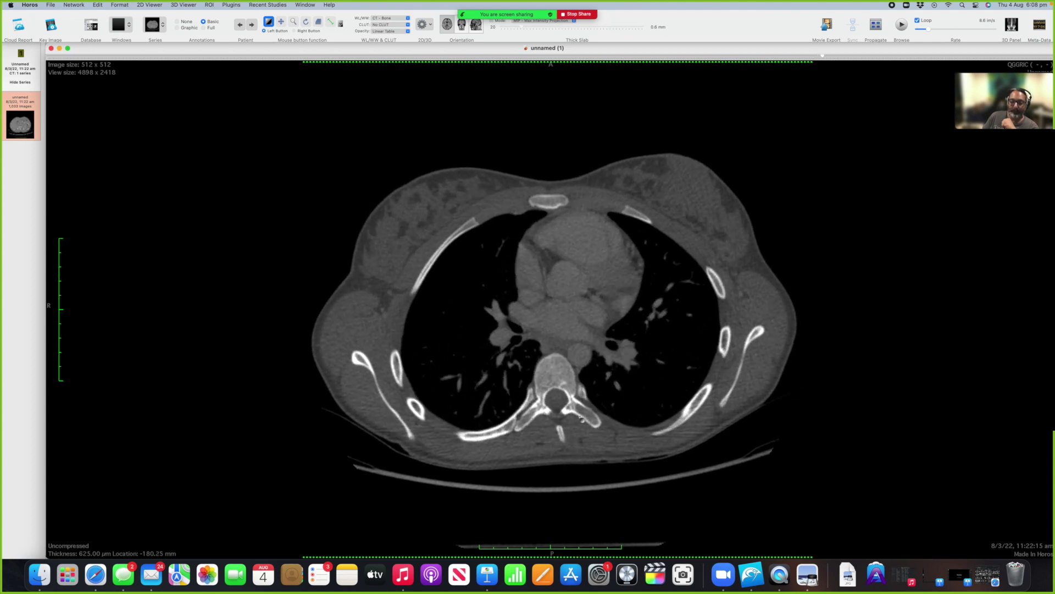
{"action": "scroll", "coordinate": [583, 417], "scroll_direction": "up", "scroll_amount": 15}
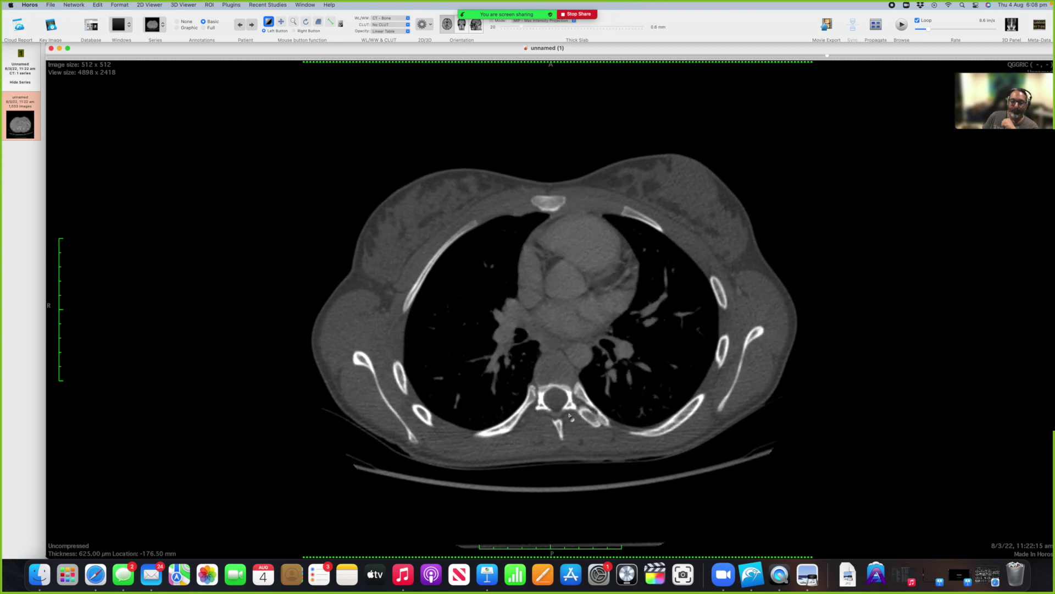
{"action": "scroll", "coordinate": [573, 431], "scroll_direction": "up", "scroll_amount": 20}
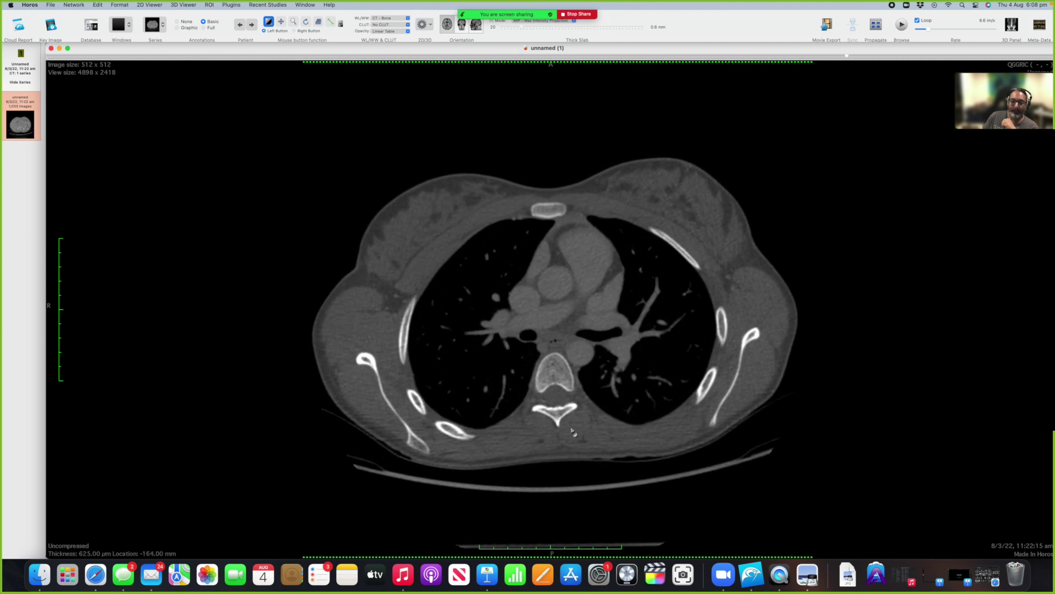
{"action": "scroll", "coordinate": [572, 430], "scroll_direction": "down", "scroll_amount": 20}
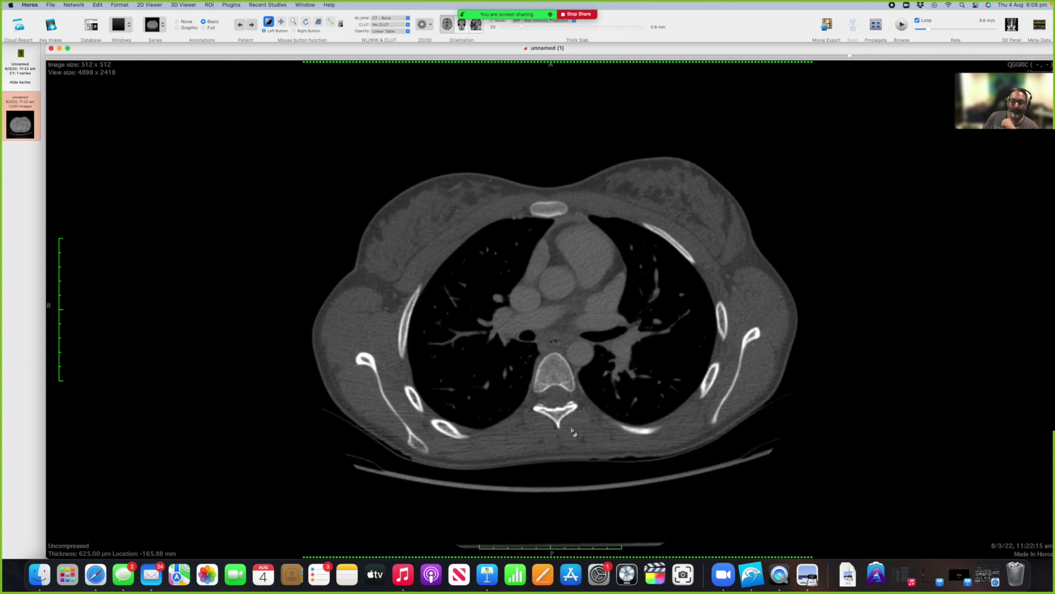
{"action": "scroll", "coordinate": [559, 431], "scroll_direction": "down", "scroll_amount": 4}
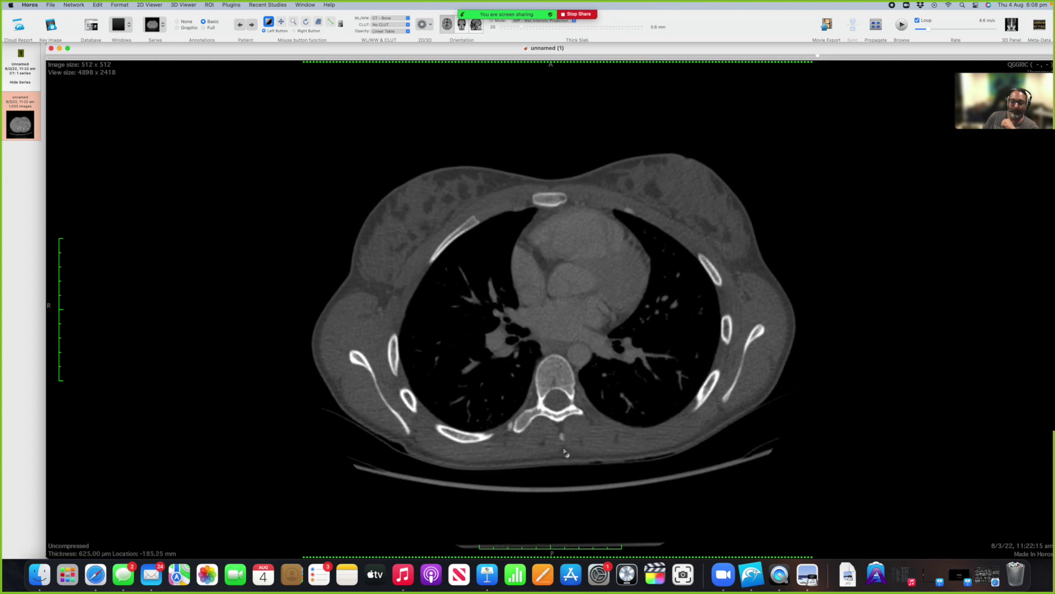
{"action": "scroll", "coordinate": [564, 452], "scroll_direction": "up", "scroll_amount": 10}
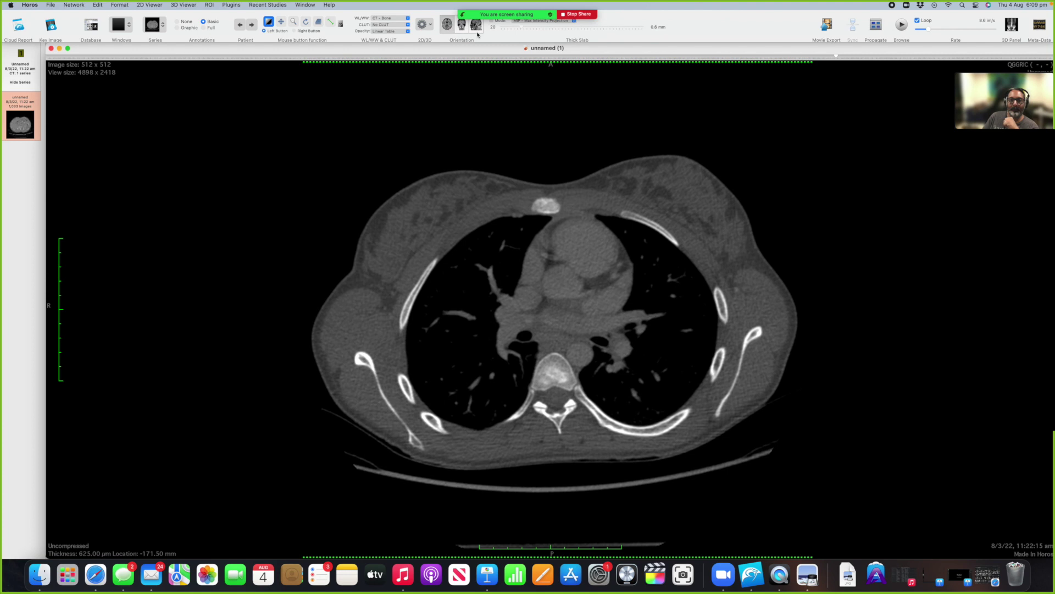
Step: Reformat the CT study into sagittal slices and start stepping through them
{"action": "left_click", "coordinate": [477, 28]}
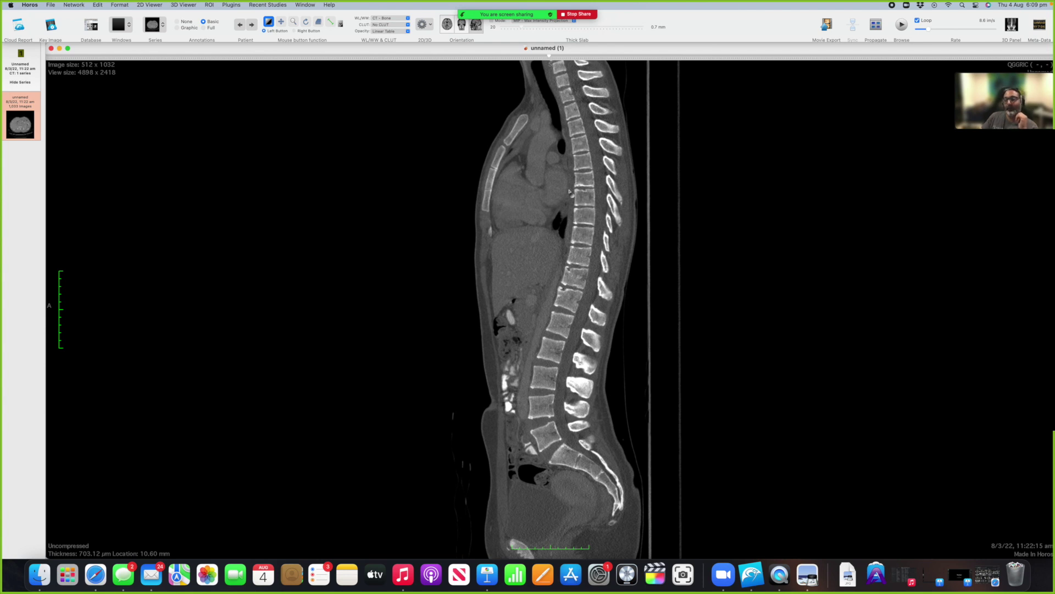
{"action": "scroll", "coordinate": [570, 191], "scroll_direction": "down", "scroll_amount": 10}
{"action": "scroll", "coordinate": [570, 192], "scroll_direction": "down", "scroll_amount": 15}
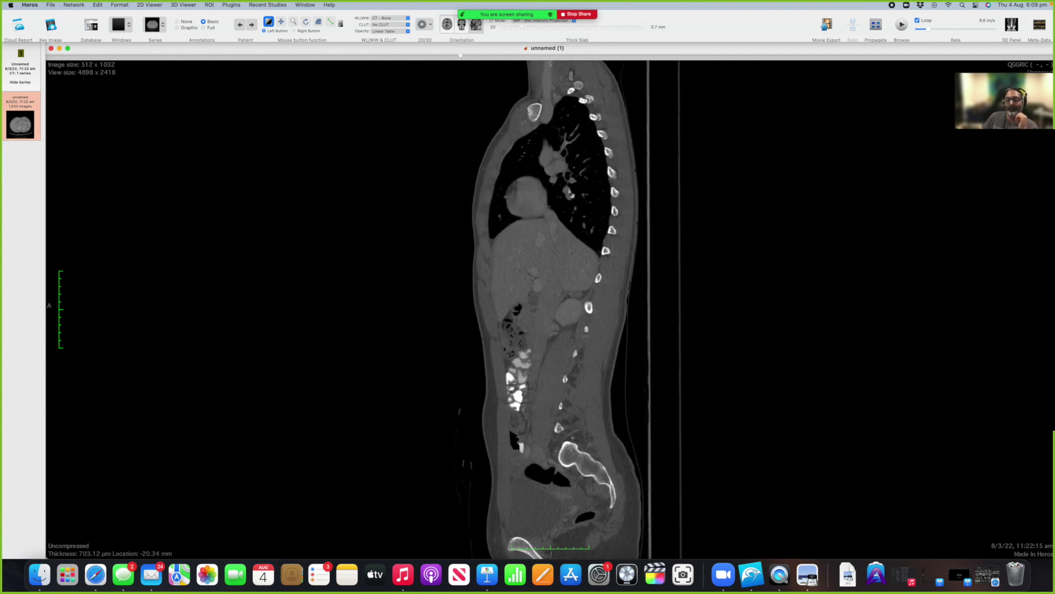
{"action": "scroll", "coordinate": [570, 192], "scroll_direction": "down", "scroll_amount": 2}
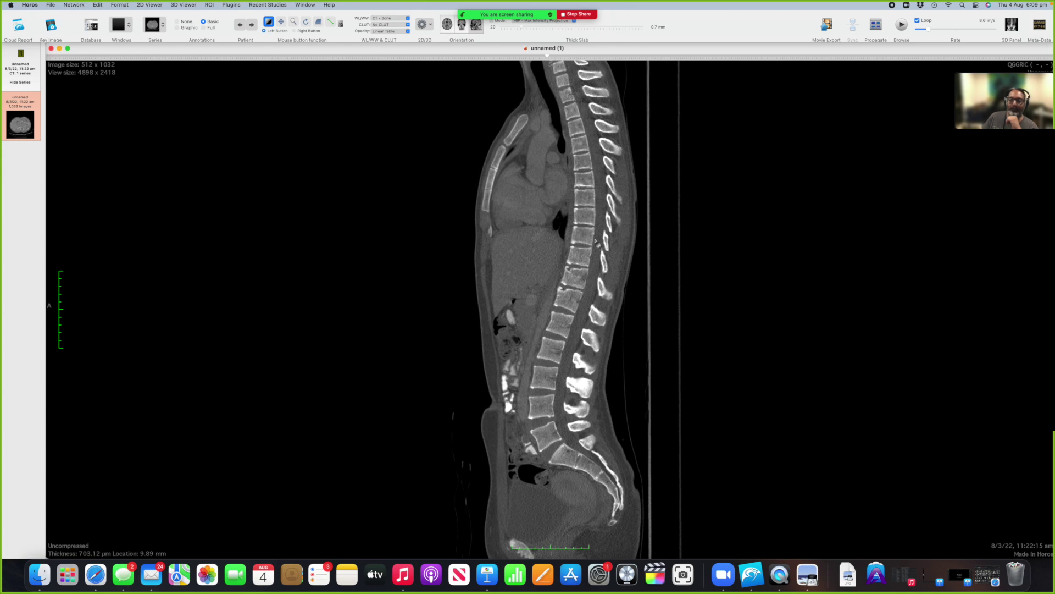
Step: Settle on the midline sagittal slice at 12.00 mm showing the whole spine
{"action": "scroll", "coordinate": [592, 234], "scroll_direction": "down", "scroll_amount": 10}
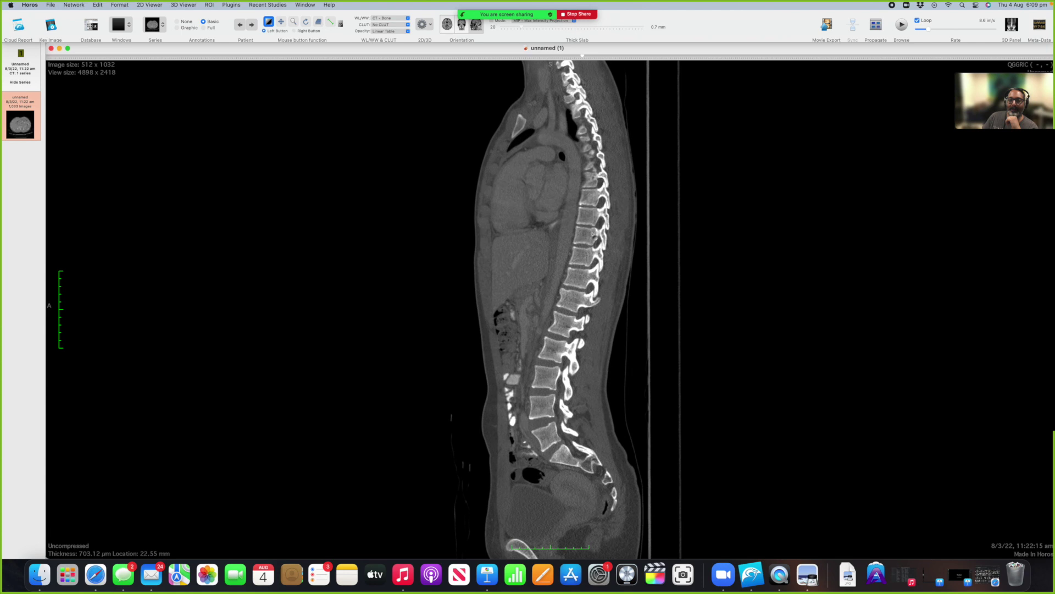
{"action": "scroll", "coordinate": [592, 234], "scroll_direction": "up", "scroll_amount": 15}
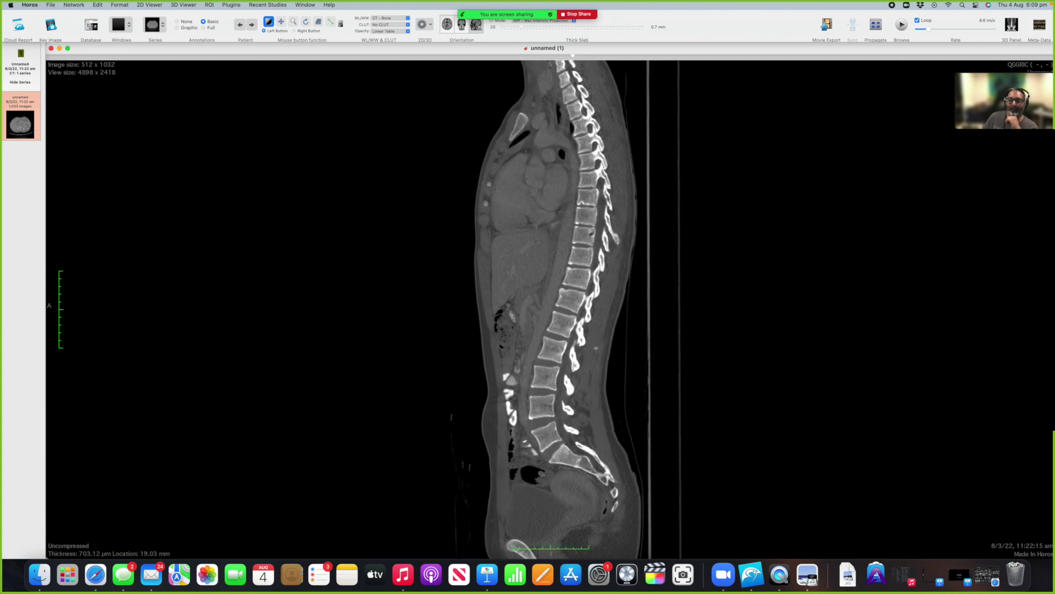
{"action": "scroll", "coordinate": [592, 235], "scroll_direction": "up", "scroll_amount": 1}
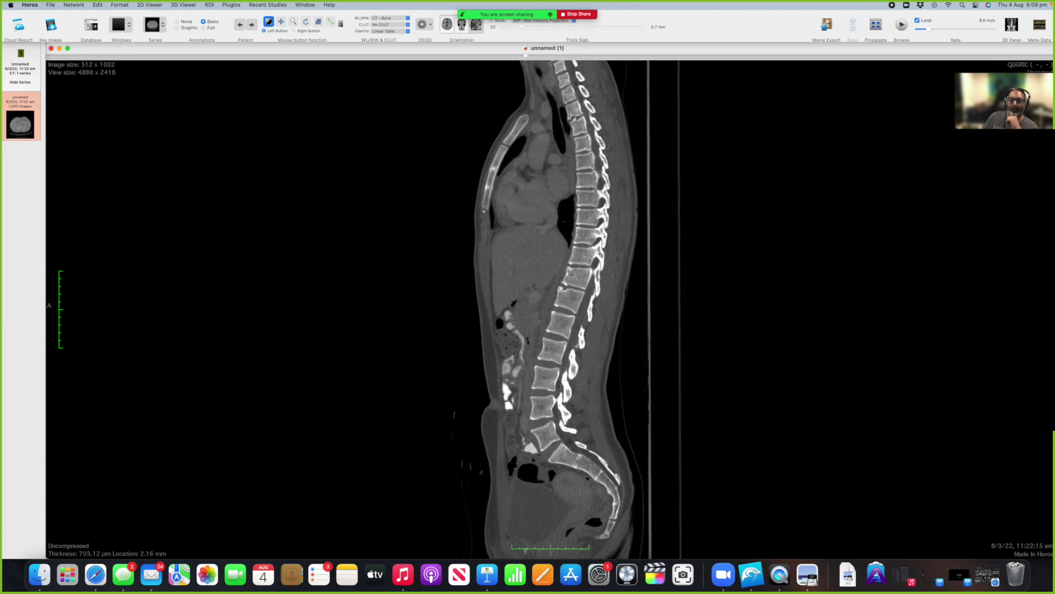
{"action": "scroll", "coordinate": [587, 234], "scroll_direction": "down", "scroll_amount": 7}
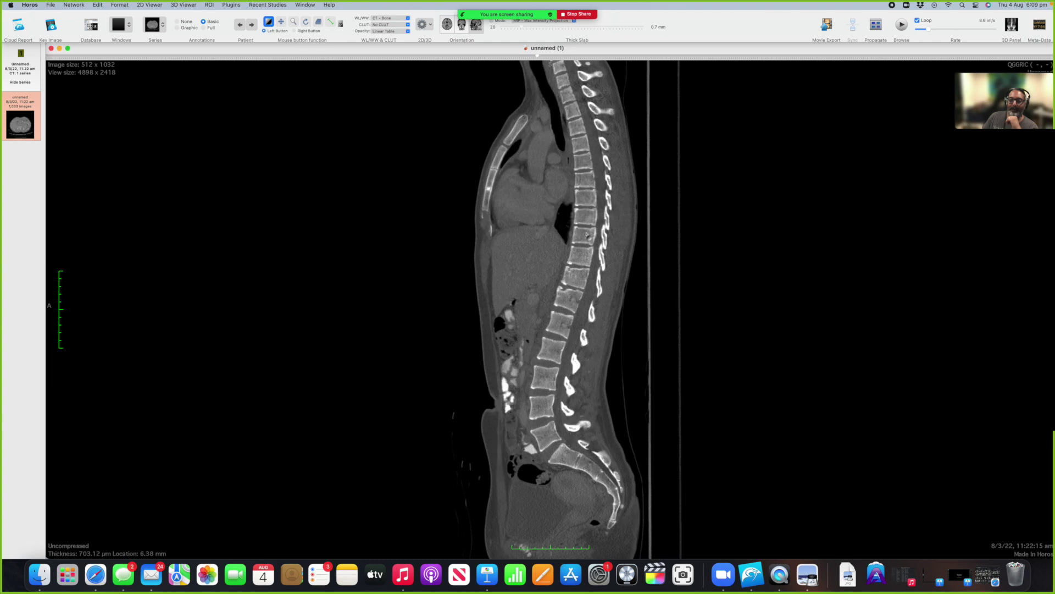
{"action": "scroll", "coordinate": [587, 234], "scroll_direction": "down", "scroll_amount": 1}
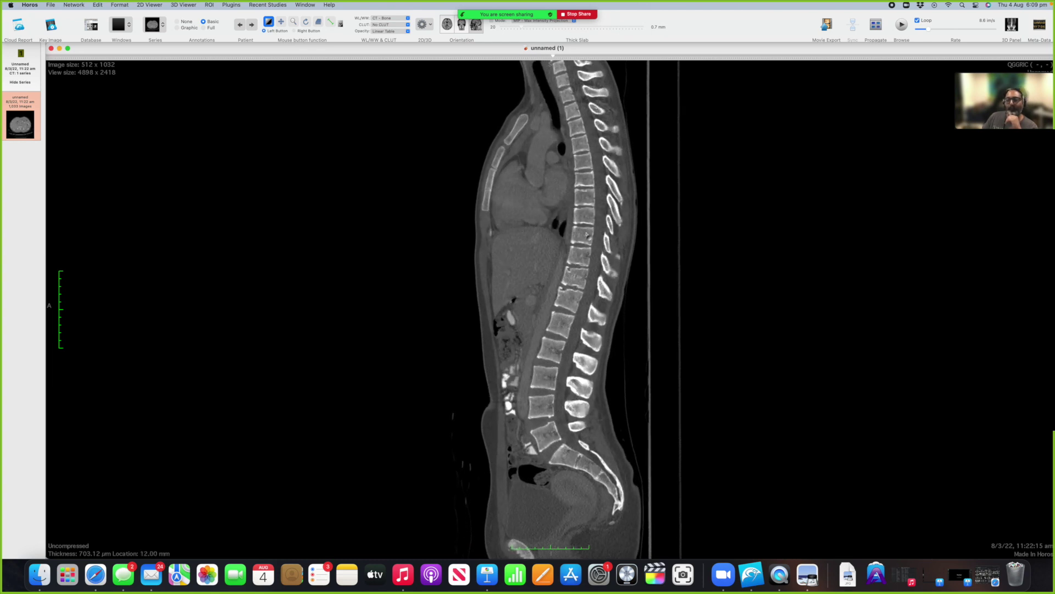
{"action": "scroll", "coordinate": [587, 234], "scroll_direction": "up", "scroll_amount": 1}
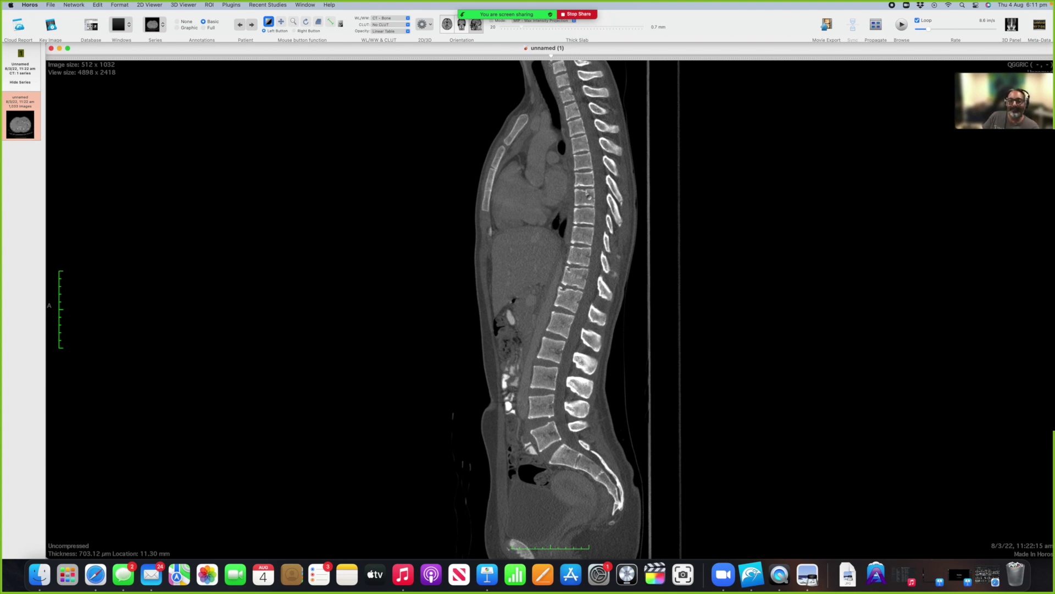
Step: Step through sagittal slices either side of the spine, ending at 8.49 mm
{"action": "scroll", "coordinate": [585, 195], "scroll_direction": "down", "scroll_amount": 4}
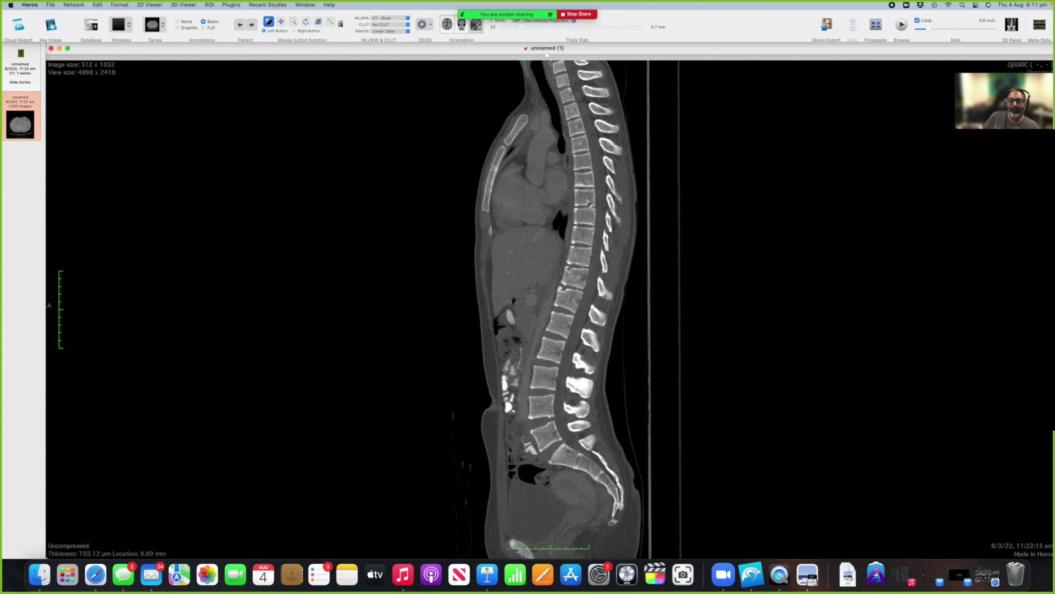
{"action": "scroll", "coordinate": [585, 195], "scroll_direction": "up", "scroll_amount": 8}
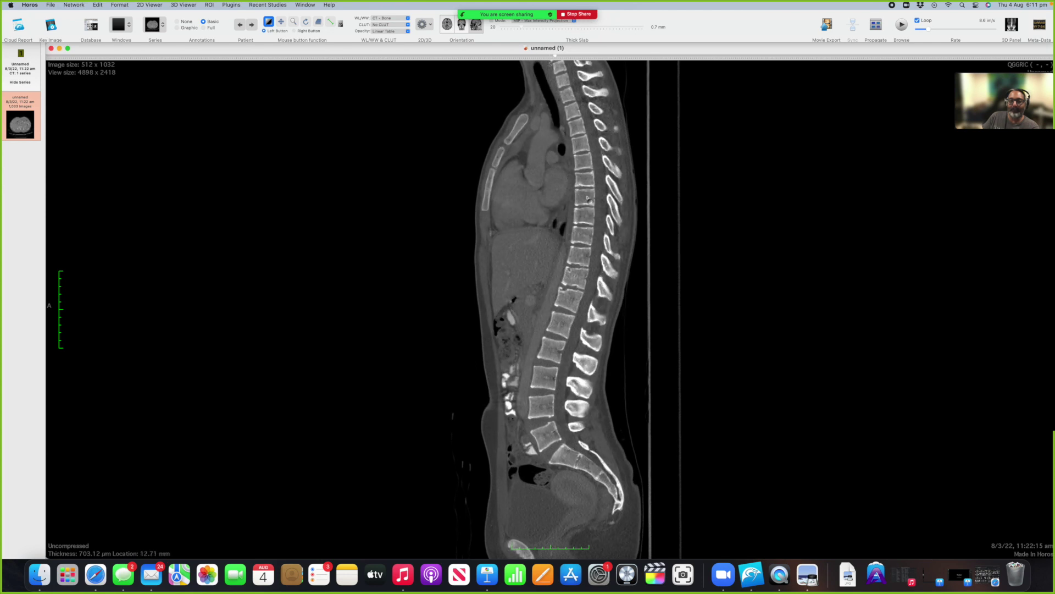
{"action": "scroll", "coordinate": [586, 194], "scroll_direction": "down", "scroll_amount": 1}
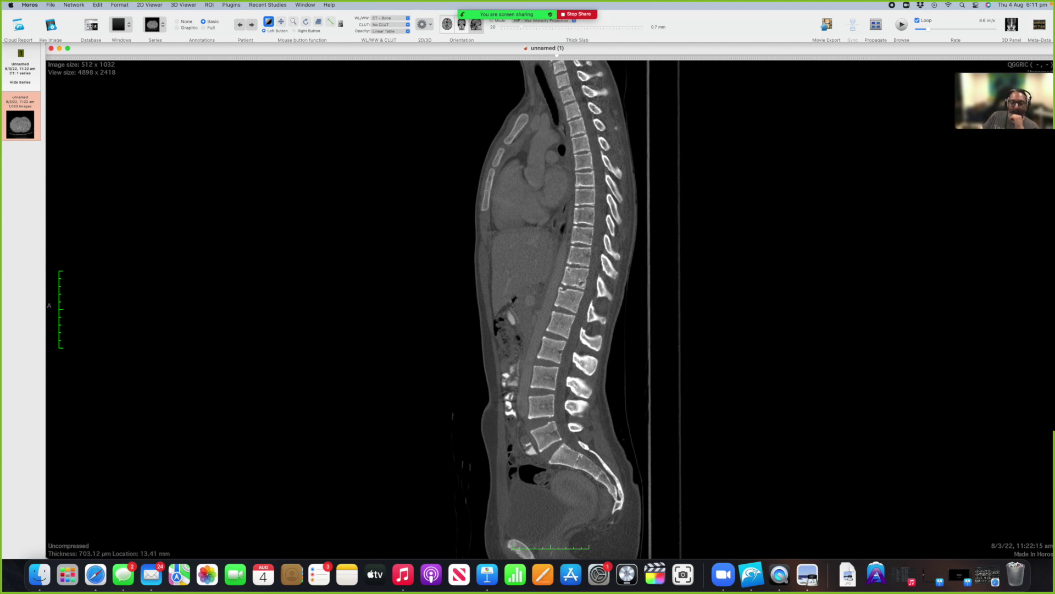
{"action": "scroll", "coordinate": [580, 280], "scroll_direction": "down", "scroll_amount": 2}
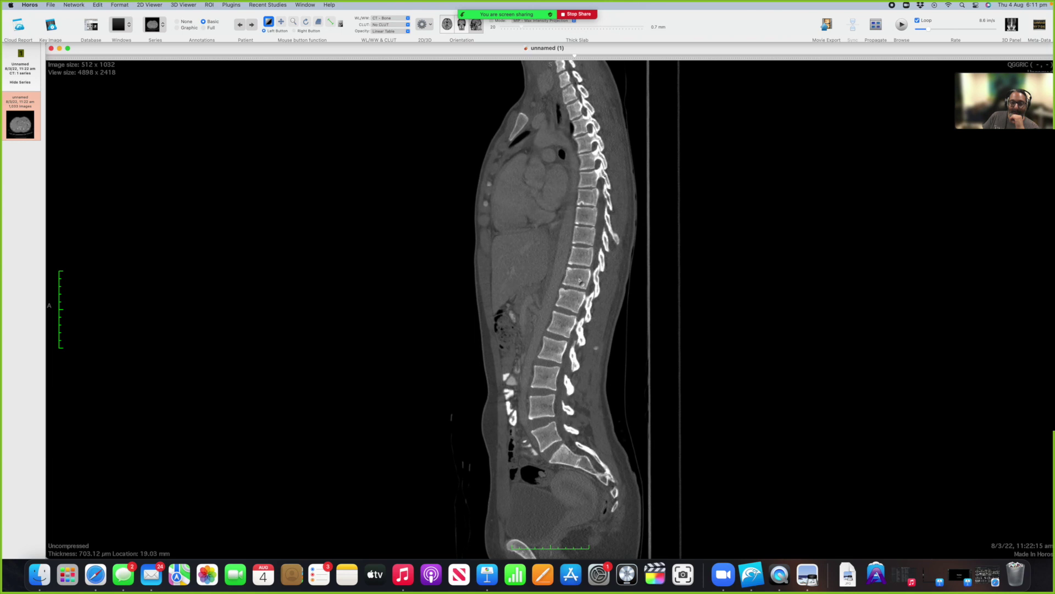
{"action": "scroll", "coordinate": [580, 280], "scroll_direction": "up", "scroll_amount": 5}
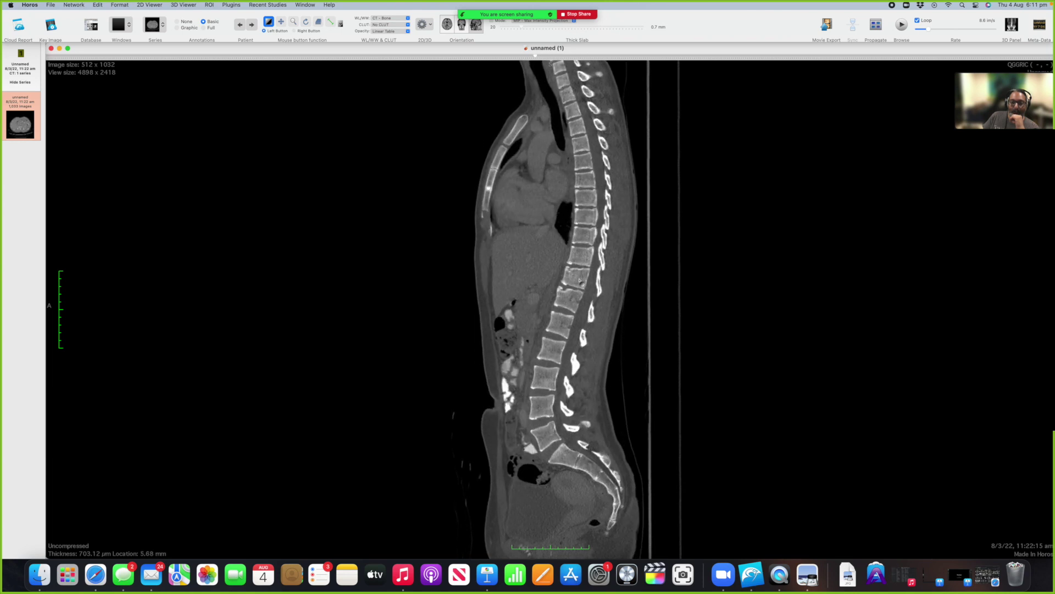
{"action": "scroll", "coordinate": [579, 281], "scroll_direction": "down", "scroll_amount": 3}
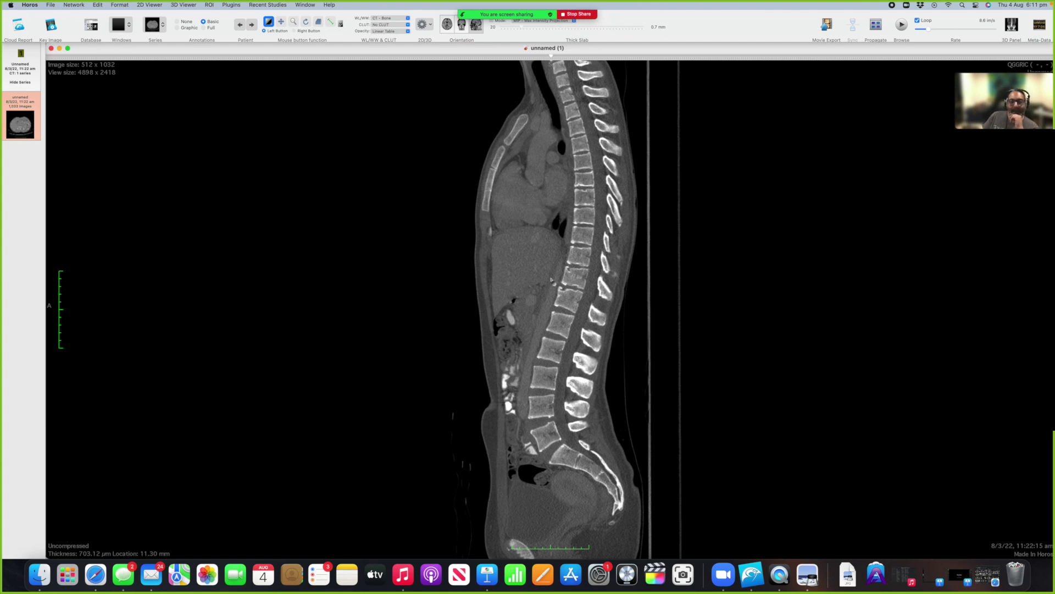
{"action": "scroll", "coordinate": [573, 121], "scroll_direction": "down", "scroll_amount": 2}
{"action": "scroll", "coordinate": [574, 121], "scroll_direction": "down", "scroll_amount": 2}
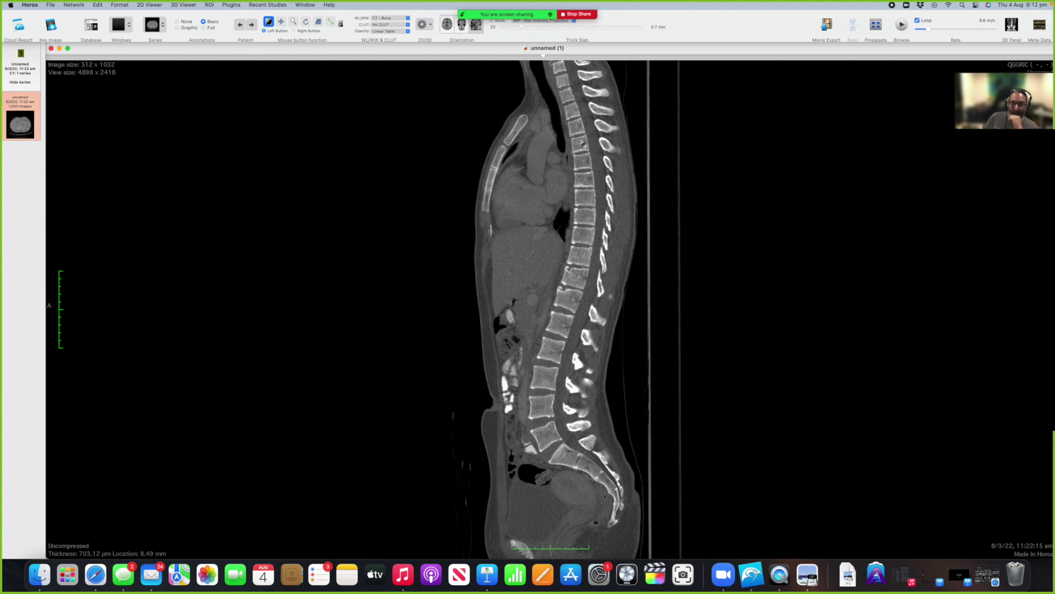
Step: Sweep the sagittal slices laterally out to about −47 mm through lung and kidney
{"action": "scroll", "coordinate": [573, 117], "scroll_direction": "down", "scroll_amount": 15}
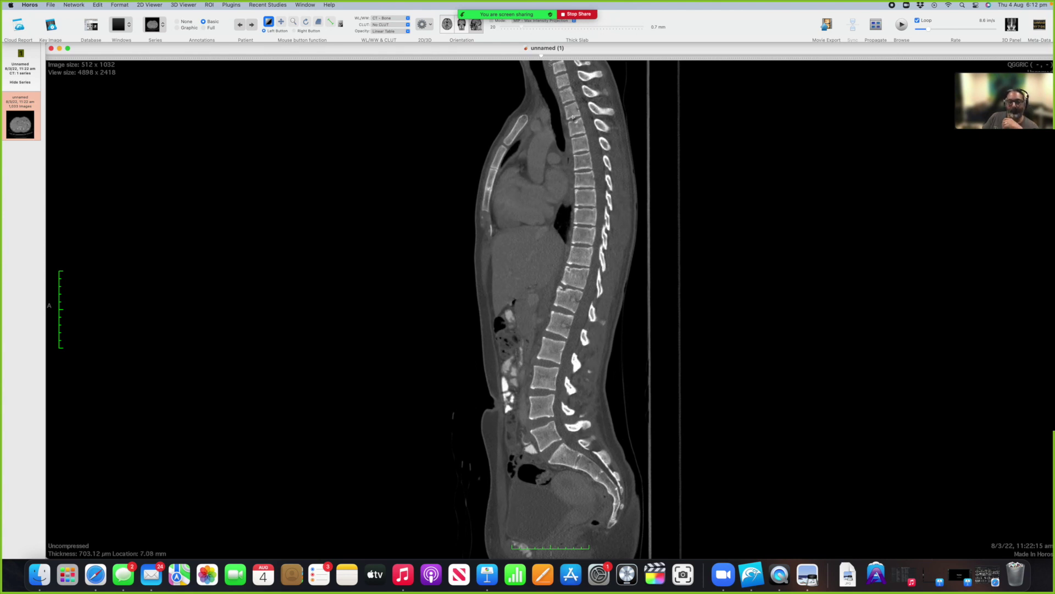
{"action": "scroll", "coordinate": [573, 117], "scroll_direction": "down", "scroll_amount": 9}
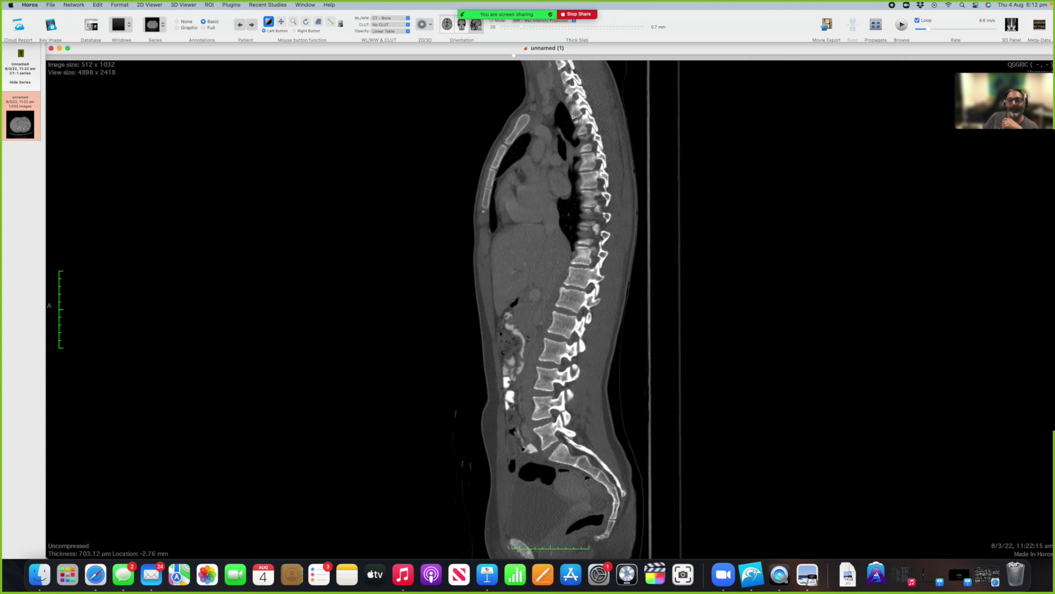
{"action": "scroll", "coordinate": [573, 117], "scroll_direction": "down", "scroll_amount": 12}
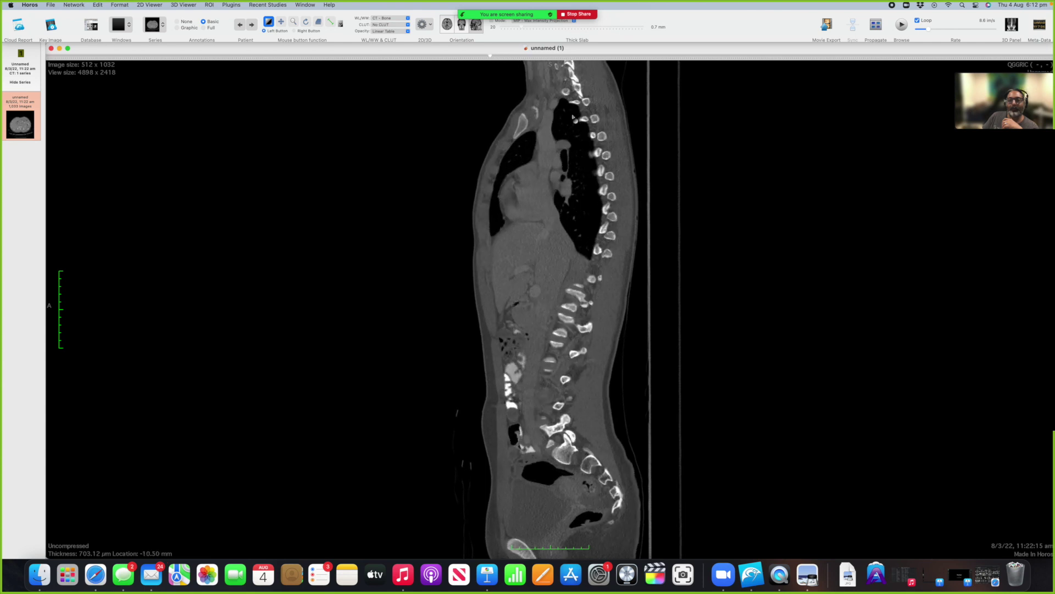
{"action": "scroll", "coordinate": [573, 117], "scroll_direction": "down", "scroll_amount": 13}
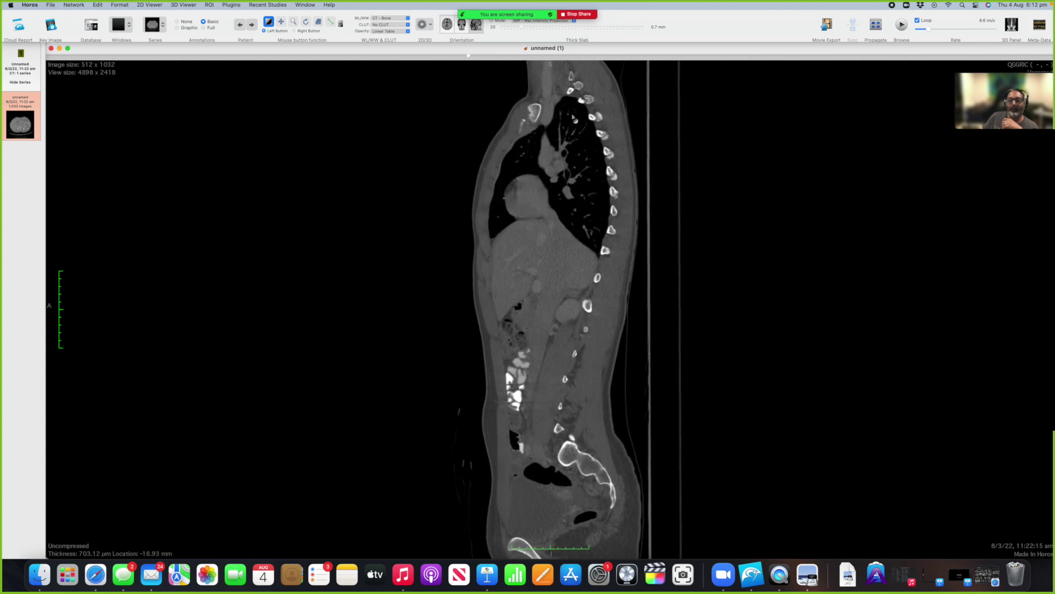
{"action": "scroll", "coordinate": [574, 117], "scroll_direction": "down", "scroll_amount": 15}
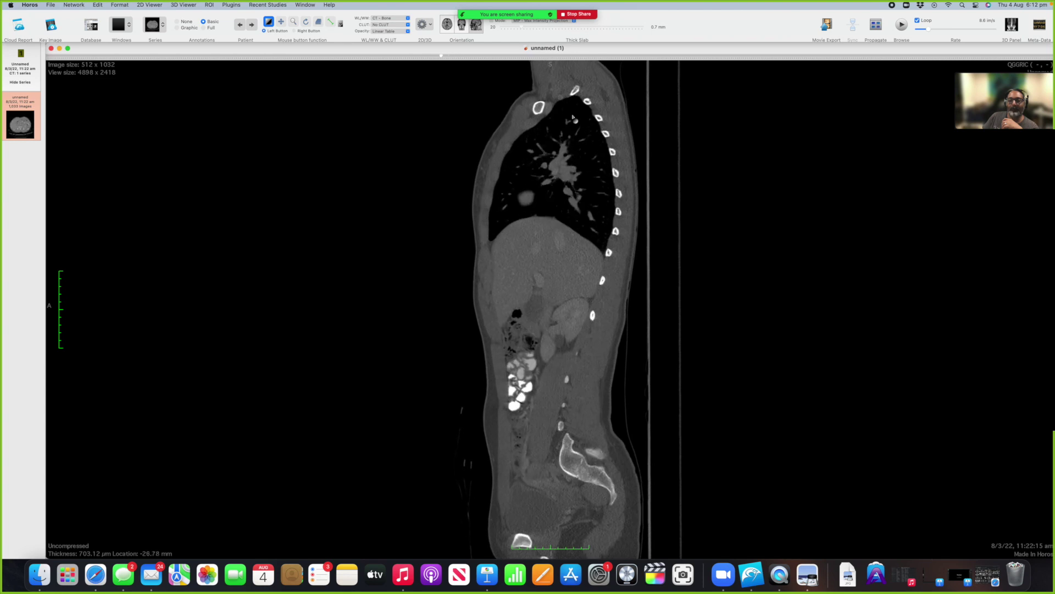
{"action": "scroll", "coordinate": [573, 117], "scroll_direction": "down", "scroll_amount": 16}
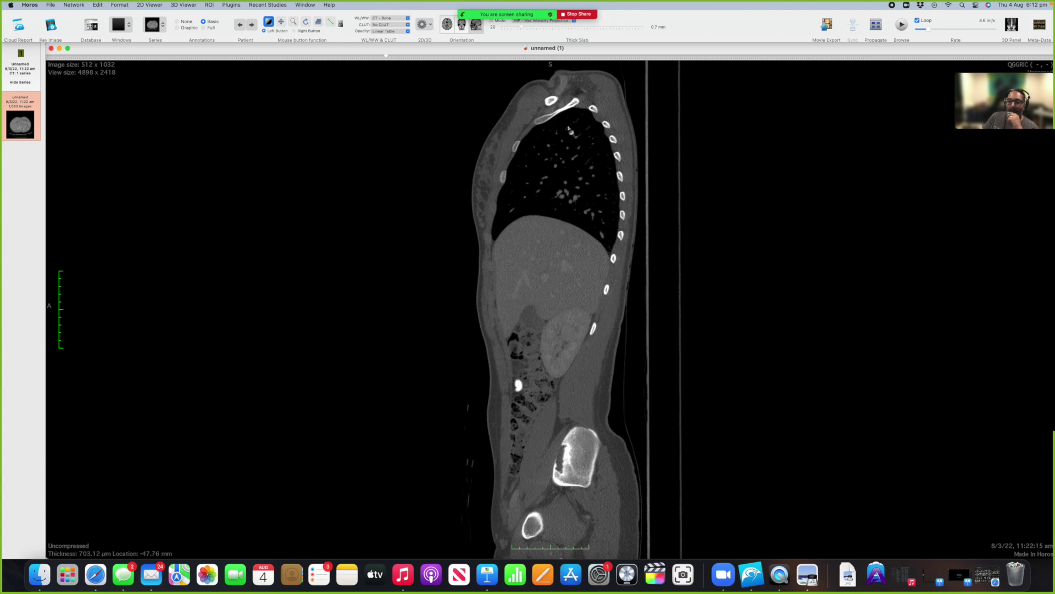
Step: Return to the midline slice at 2.86 mm showing vertebral bodies and discs
{"action": "scroll", "coordinate": [566, 145], "scroll_direction": "down", "scroll_amount": 6}
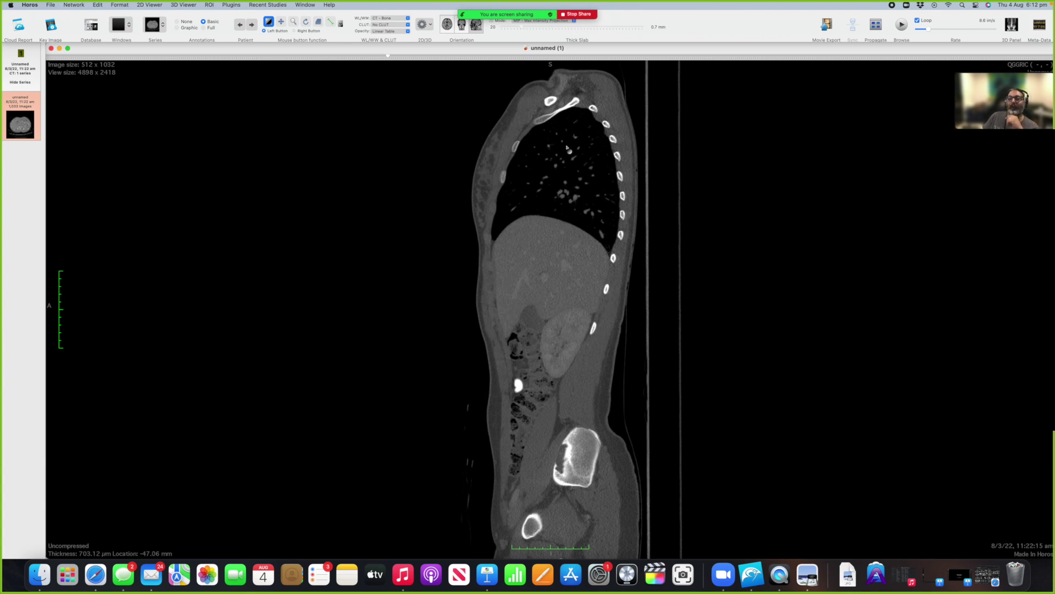
{"action": "scroll", "coordinate": [577, 99], "scroll_direction": "down", "scroll_amount": 15}
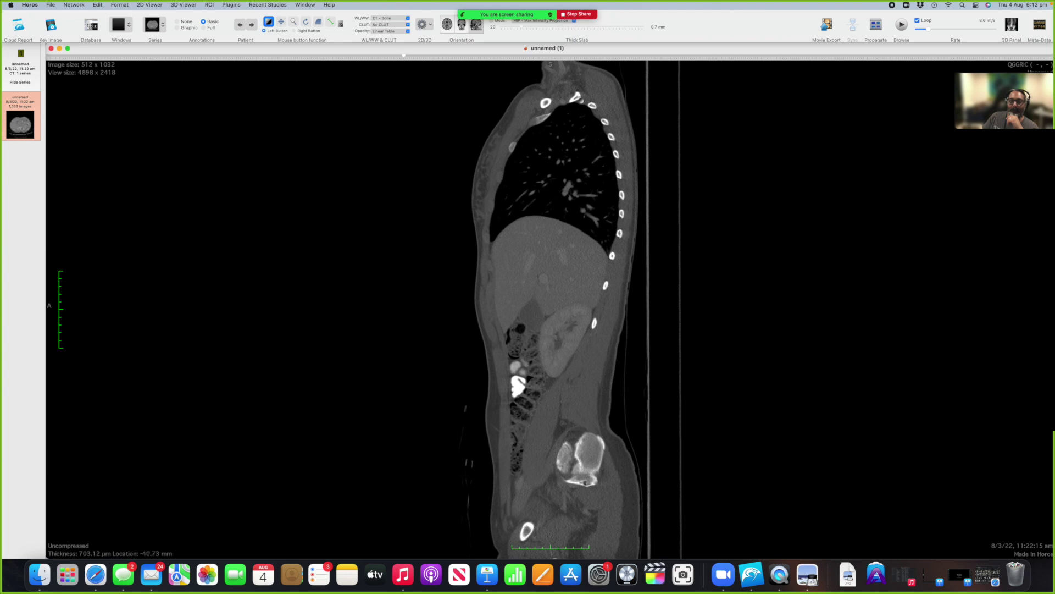
{"action": "scroll", "coordinate": [577, 88], "scroll_direction": "down", "scroll_amount": 20}
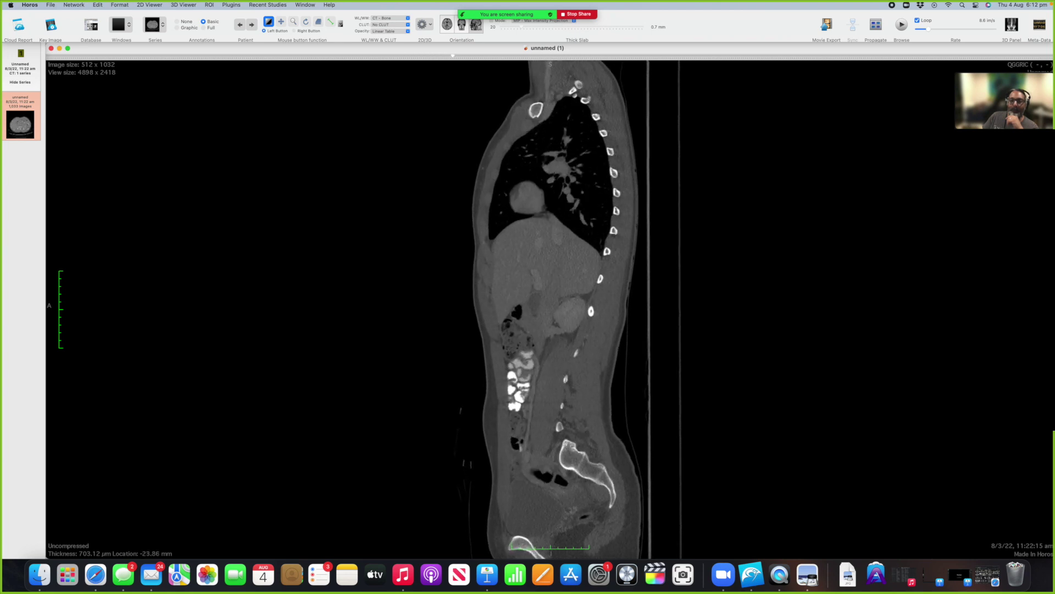
{"action": "scroll", "coordinate": [567, 96], "scroll_direction": "down", "scroll_amount": 8}
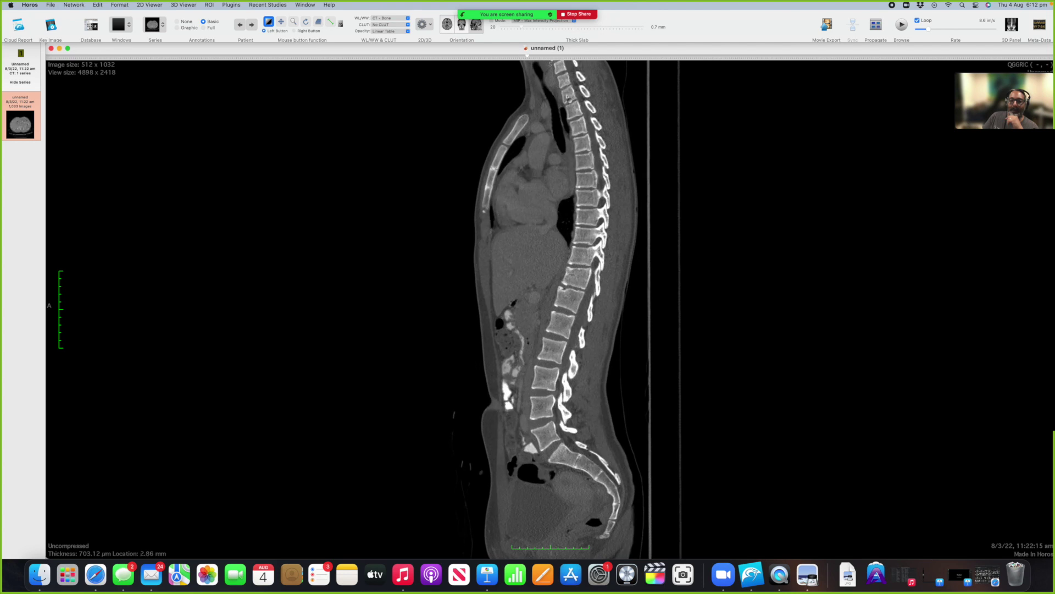
{"action": "scroll", "coordinate": [567, 97], "scroll_direction": "down", "scroll_amount": 2}
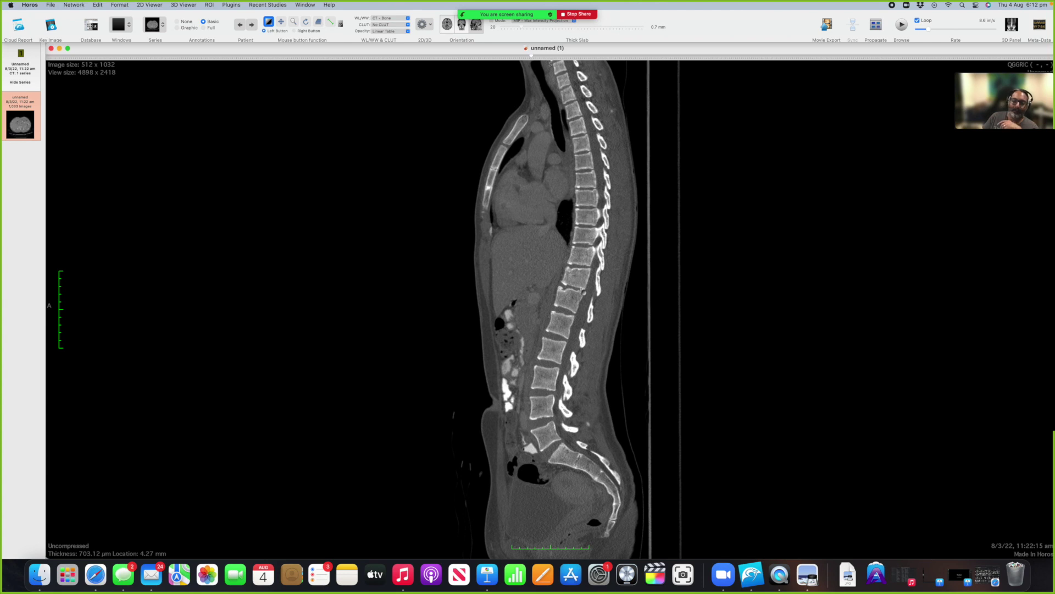
{"action": "scroll", "coordinate": [572, 301], "scroll_direction": "up", "scroll_amount": 15}
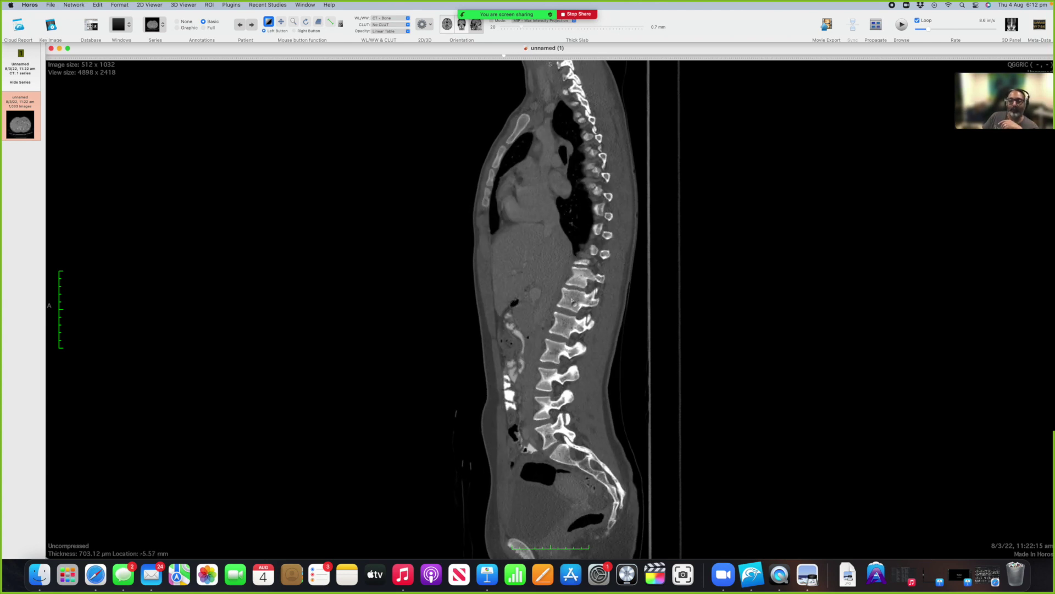
{"action": "scroll", "coordinate": [572, 300], "scroll_direction": "up", "scroll_amount": 2}
{"action": "scroll", "coordinate": [555, 308], "scroll_direction": "down", "scroll_amount": 10}
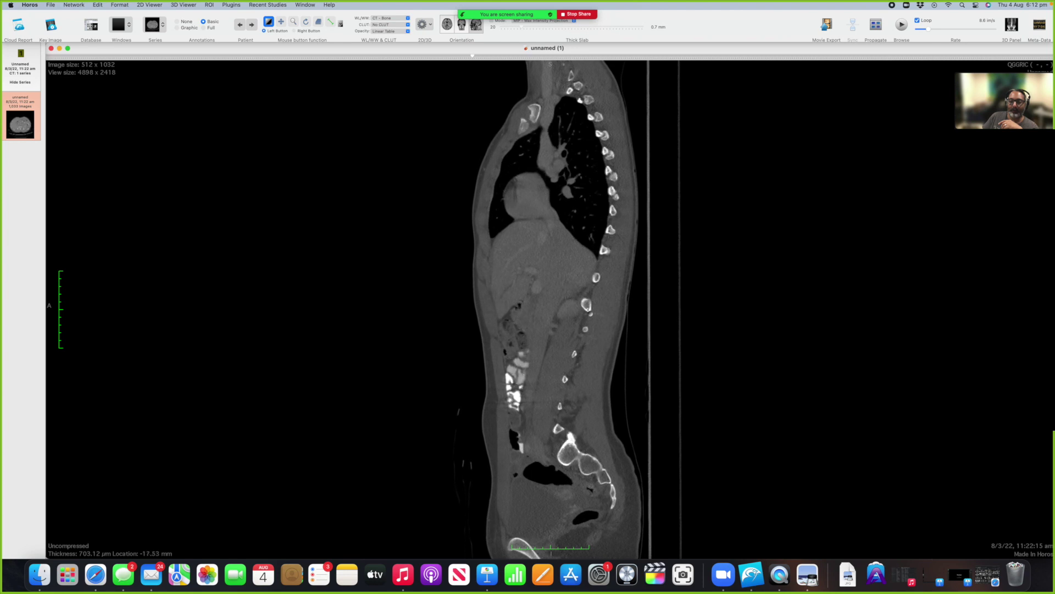
{"action": "scroll", "coordinate": [555, 308], "scroll_direction": "down", "scroll_amount": 6}
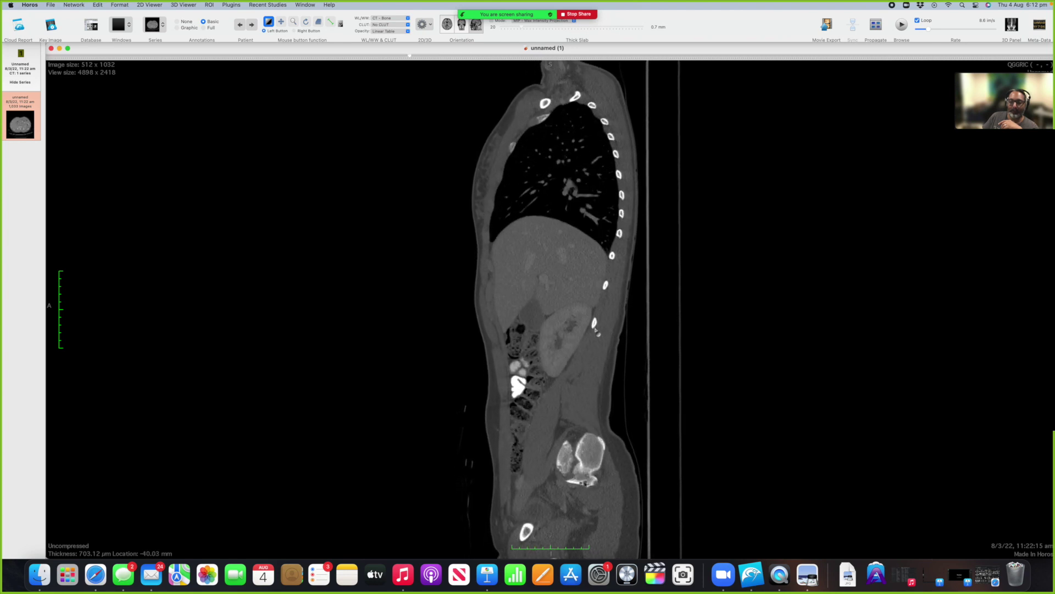
{"action": "scroll", "coordinate": [555, 308], "scroll_direction": "up", "scroll_amount": 4}
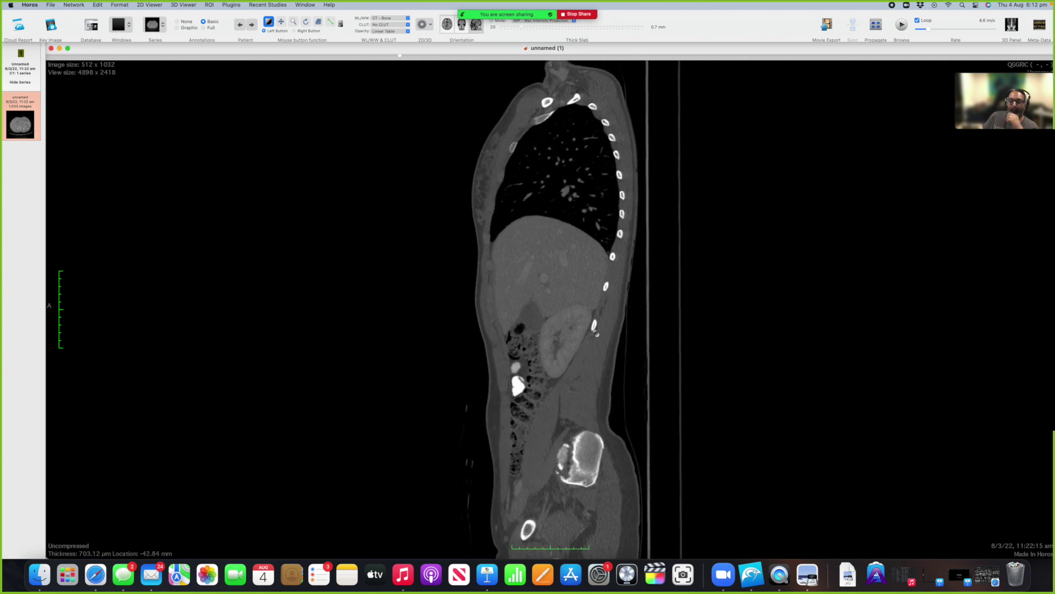
{"action": "scroll", "coordinate": [596, 322], "scroll_direction": "up", "scroll_amount": 3}
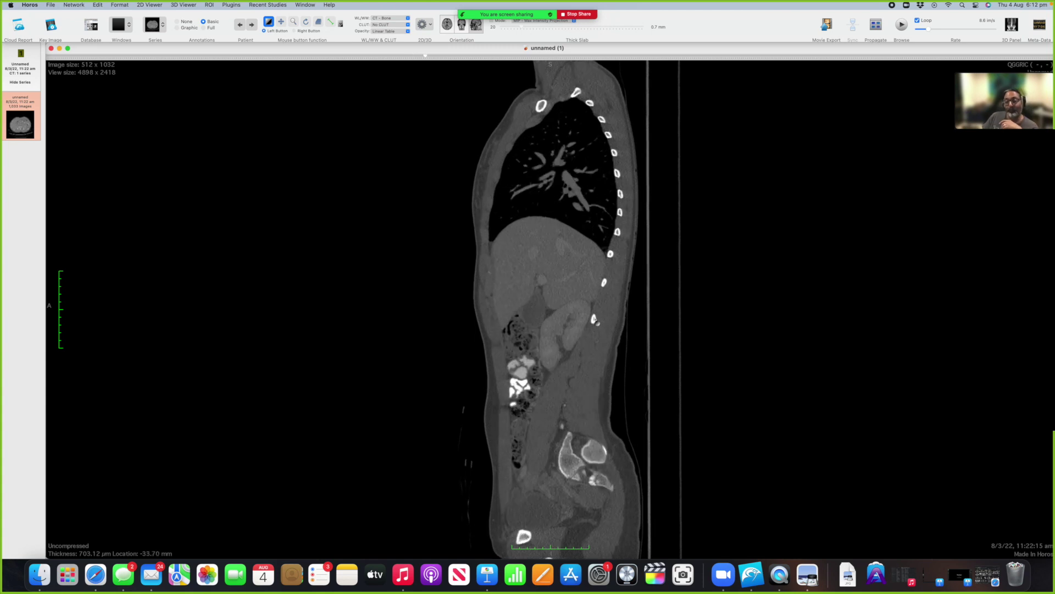
{"action": "scroll", "coordinate": [596, 321], "scroll_direction": "up", "scroll_amount": 5}
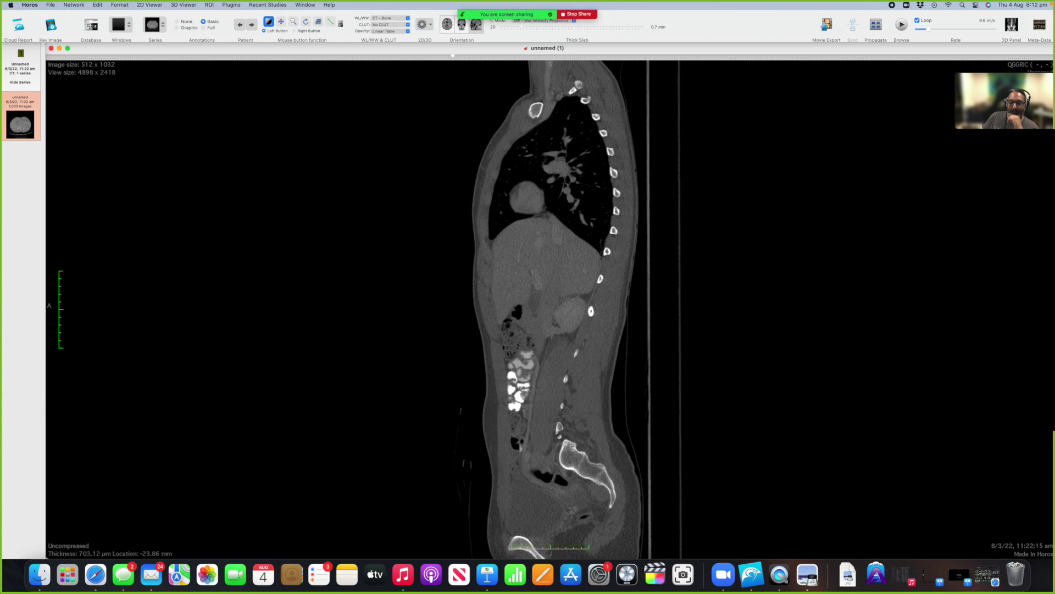
{"action": "scroll", "coordinate": [597, 309], "scroll_direction": "up", "scroll_amount": 2}
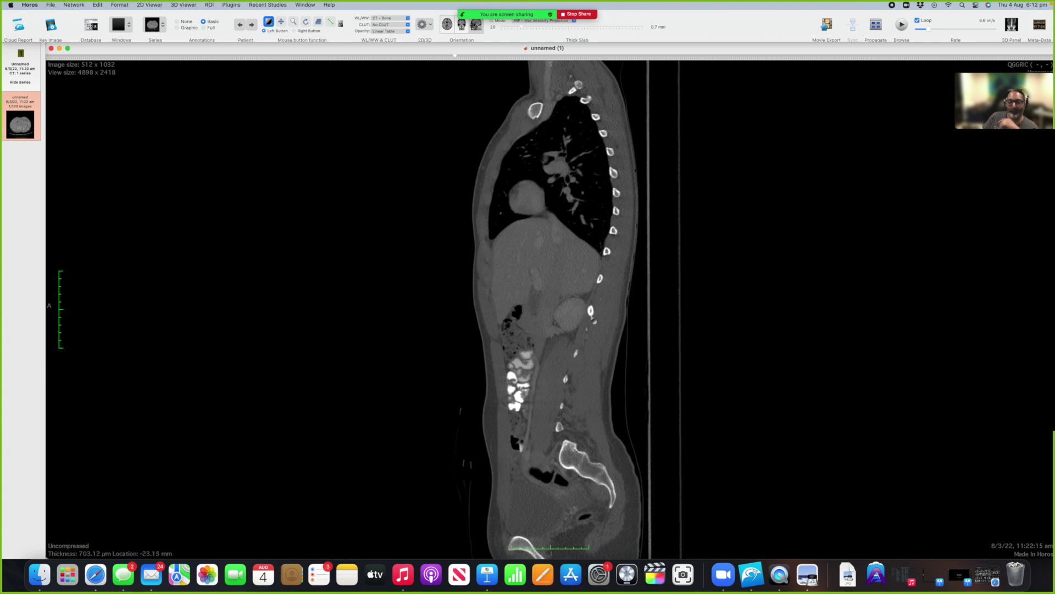
{"action": "scroll", "coordinate": [598, 309], "scroll_direction": "up", "scroll_amount": 8}
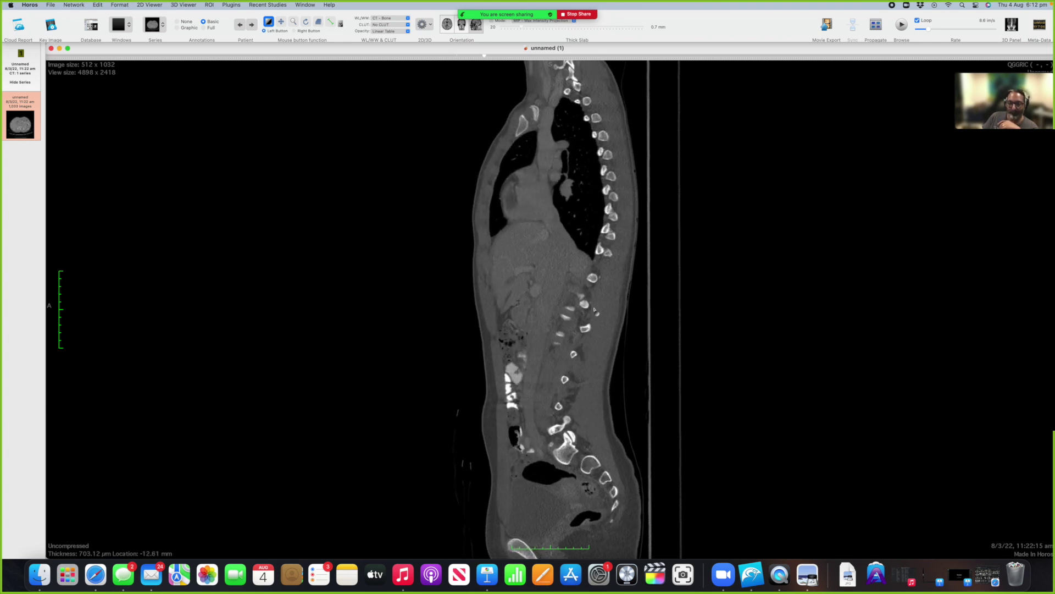
{"action": "scroll", "coordinate": [597, 297], "scroll_direction": "up", "scroll_amount": 2}
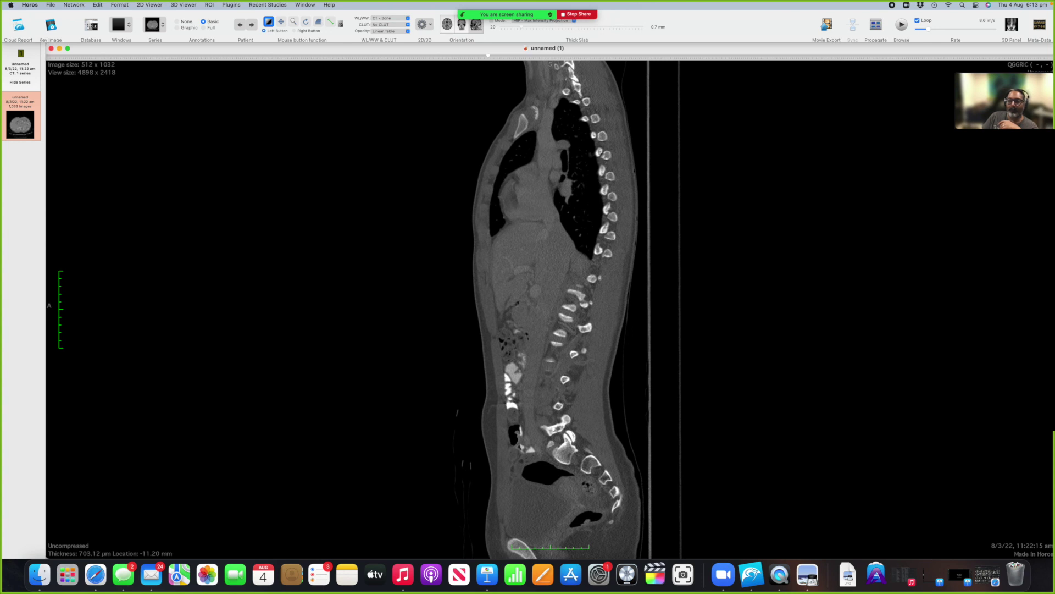
{"action": "scroll", "coordinate": [569, 236], "scroll_direction": "up", "scroll_amount": 3}
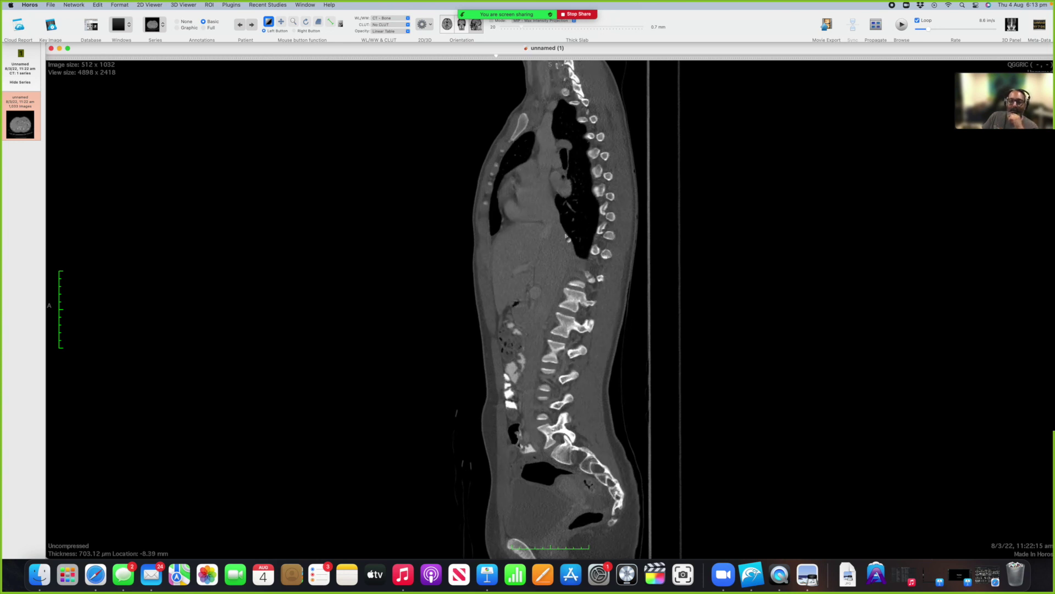
{"action": "scroll", "coordinate": [565, 194], "scroll_direction": "up", "scroll_amount": 2}
{"action": "scroll", "coordinate": [566, 193], "scroll_direction": "up", "scroll_amount": 10}
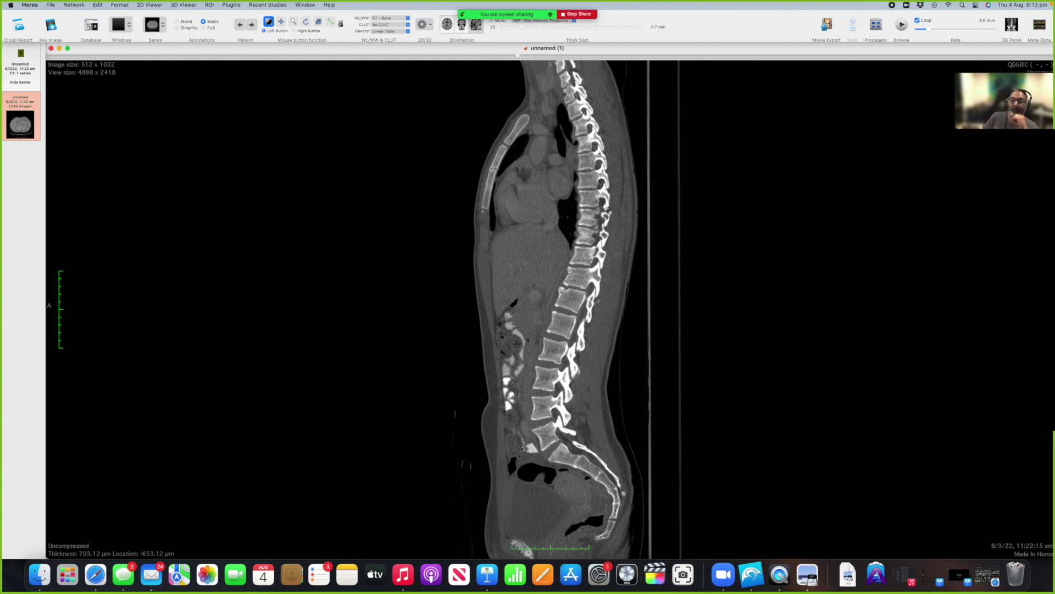
Step: Step back and forth across sagittal slices near the spinal midline
{"action": "scroll", "coordinate": [609, 192], "scroll_direction": "down", "scroll_amount": 2}
{"action": "scroll", "coordinate": [609, 190], "scroll_direction": "up", "scroll_amount": 6}
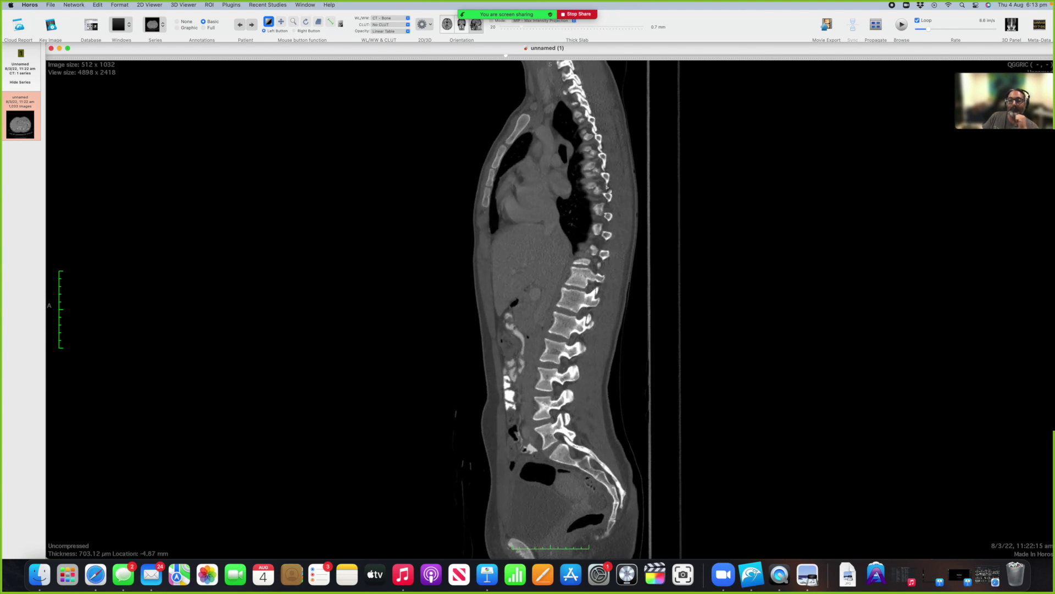
{"action": "scroll", "coordinate": [607, 187], "scroll_direction": "down", "scroll_amount": 8}
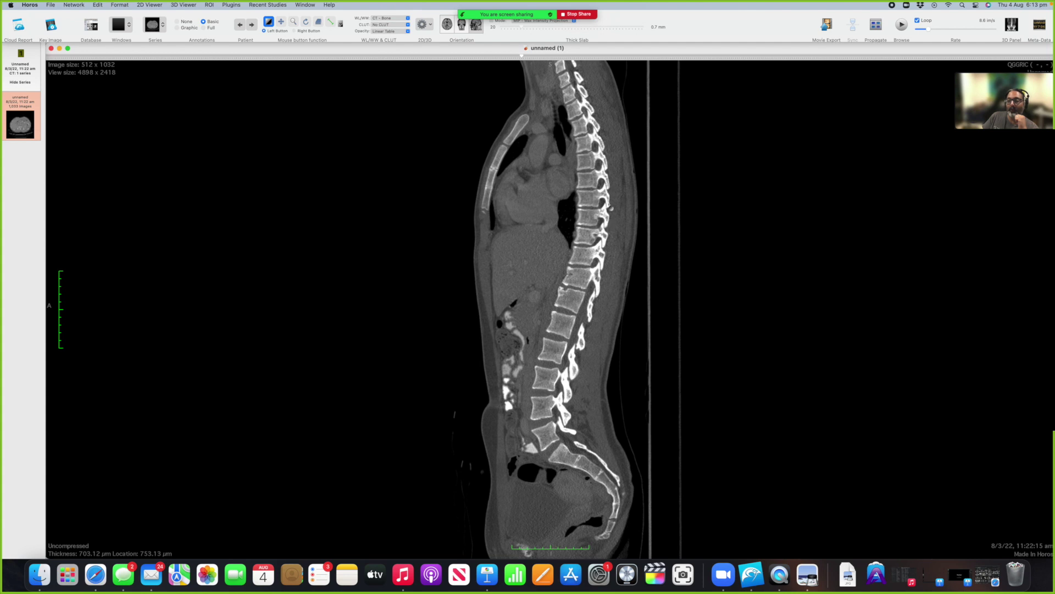
{"action": "scroll", "coordinate": [603, 201], "scroll_direction": "up", "scroll_amount": 6}
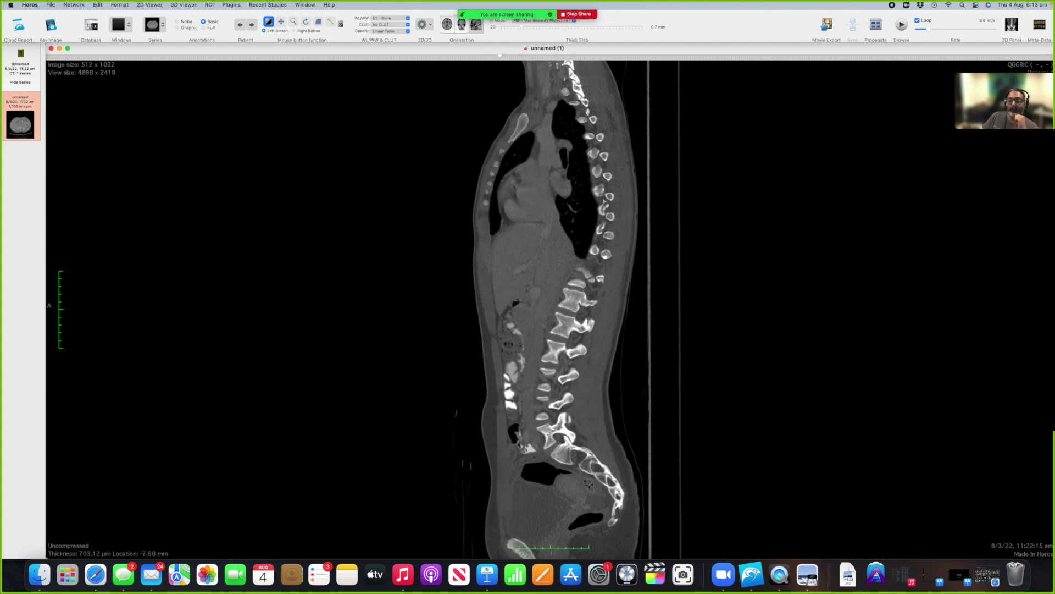
{"action": "scroll", "coordinate": [604, 201], "scroll_direction": "down", "scroll_amount": 12}
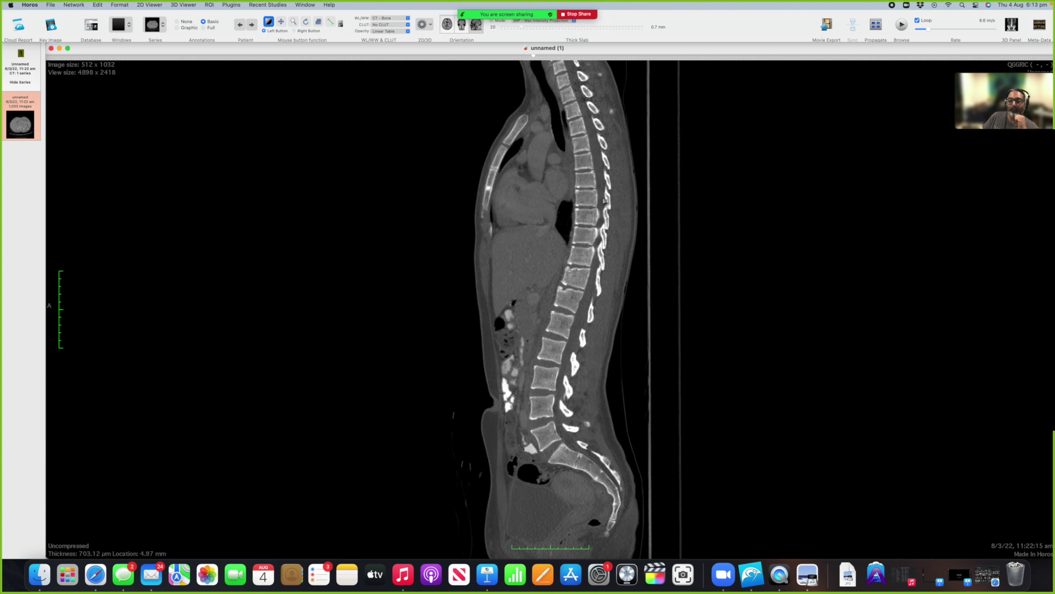
{"action": "scroll", "coordinate": [603, 202], "scroll_direction": "down", "scroll_amount": 6}
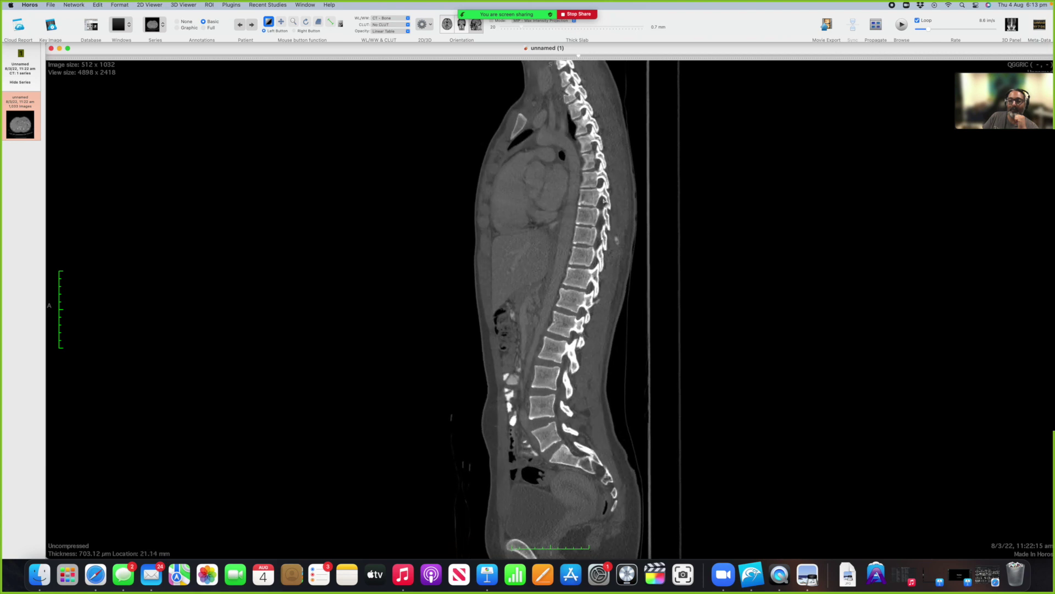
{"action": "scroll", "coordinate": [603, 201], "scroll_direction": "down", "scroll_amount": 1}
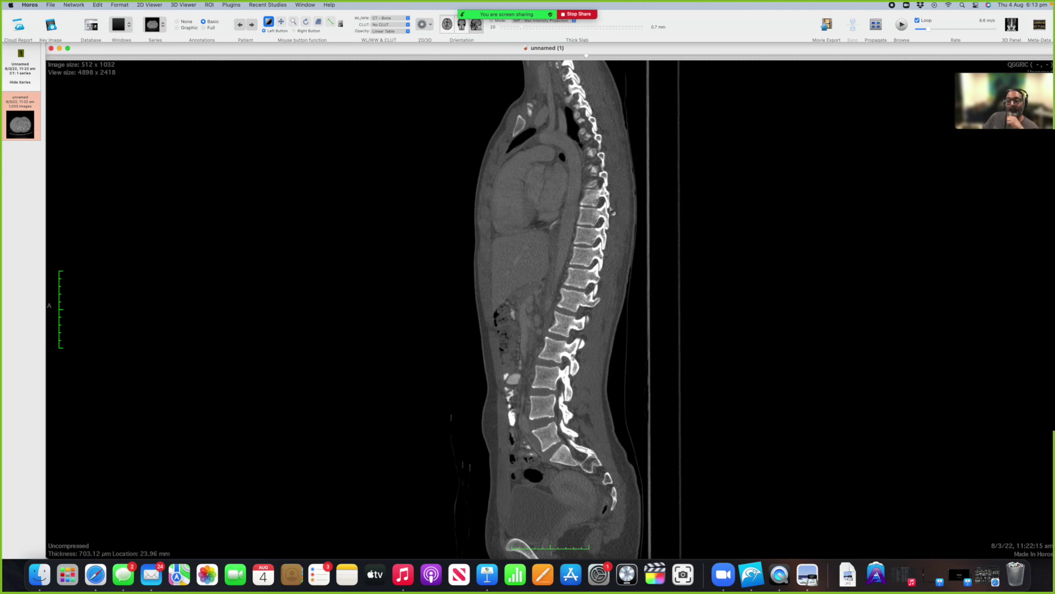
Step: Settle on the 12.71 mm slice through the spinal canal and posterior vertebral elements
{"action": "scroll", "coordinate": [587, 214], "scroll_direction": "down", "scroll_amount": 1}
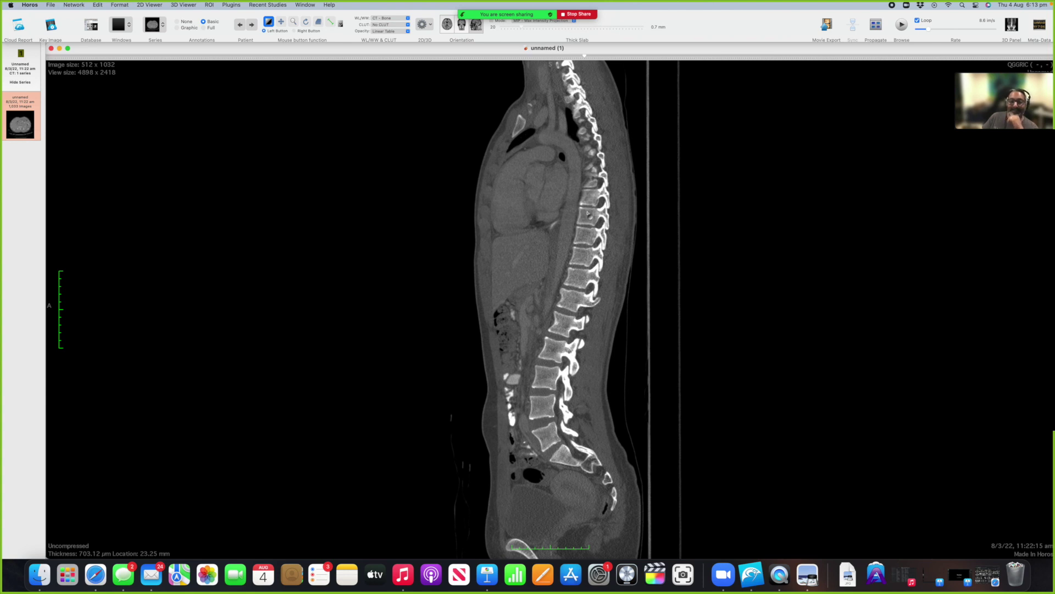
{"action": "scroll", "coordinate": [588, 214], "scroll_direction": "down", "scroll_amount": 1}
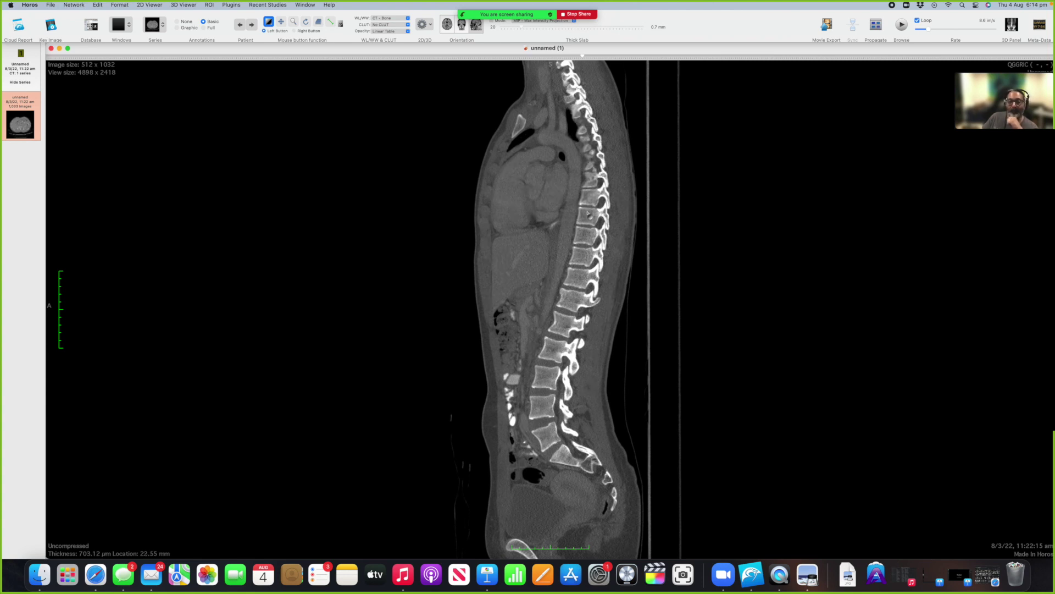
{"action": "scroll", "coordinate": [588, 214], "scroll_direction": "up", "scroll_amount": 1}
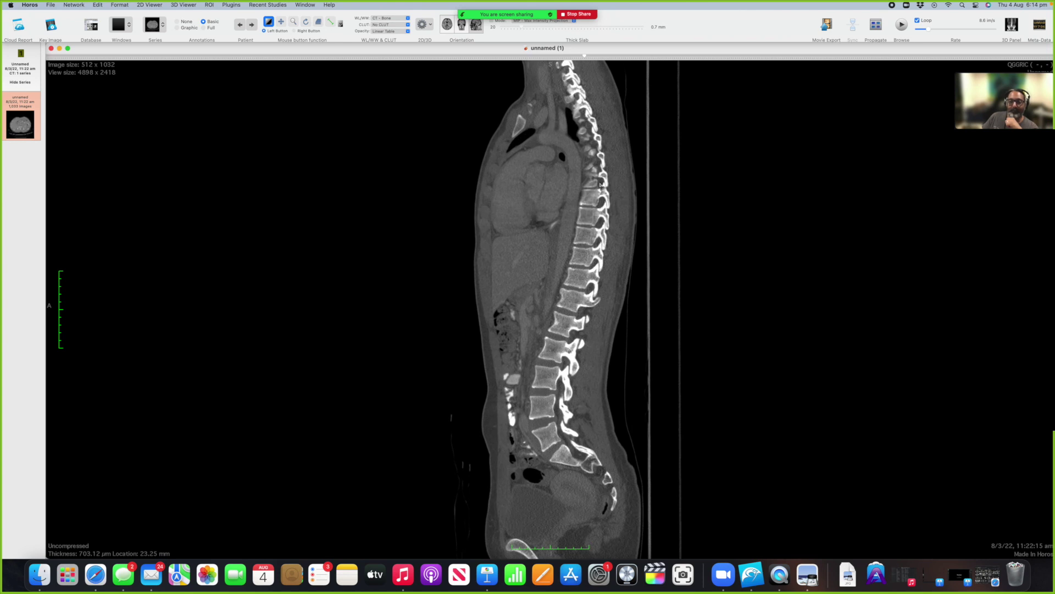
{"action": "scroll", "coordinate": [587, 249], "scroll_direction": "down", "scroll_amount": 6}
{"action": "scroll", "coordinate": [586, 248], "scroll_direction": "down", "scroll_amount": 7}
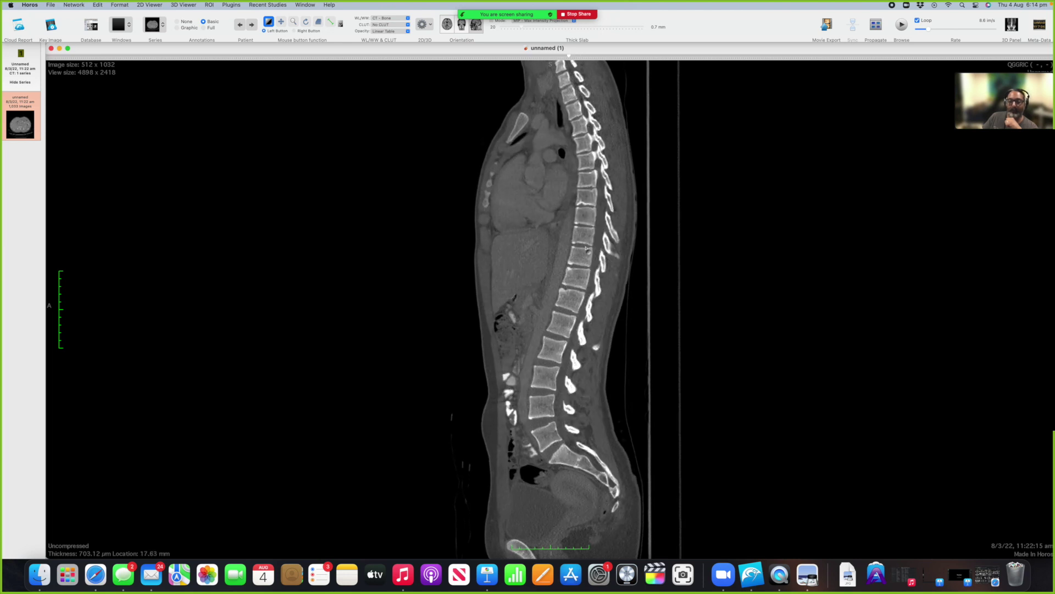
{"action": "scroll", "coordinate": [587, 248], "scroll_direction": "down", "scroll_amount": 1}
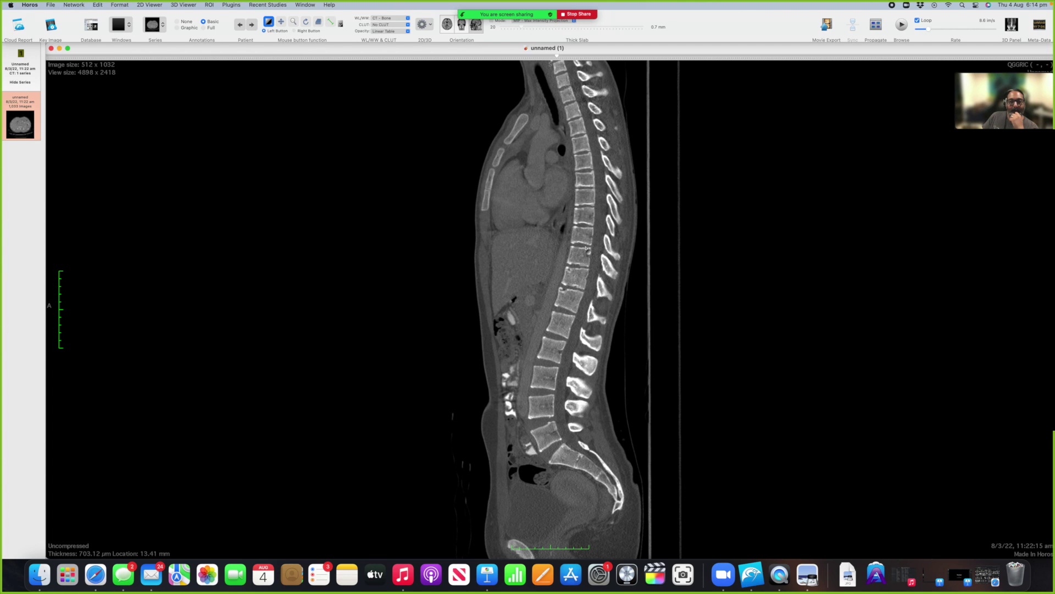
{"action": "scroll", "coordinate": [586, 248], "scroll_direction": "down", "scroll_amount": 1}
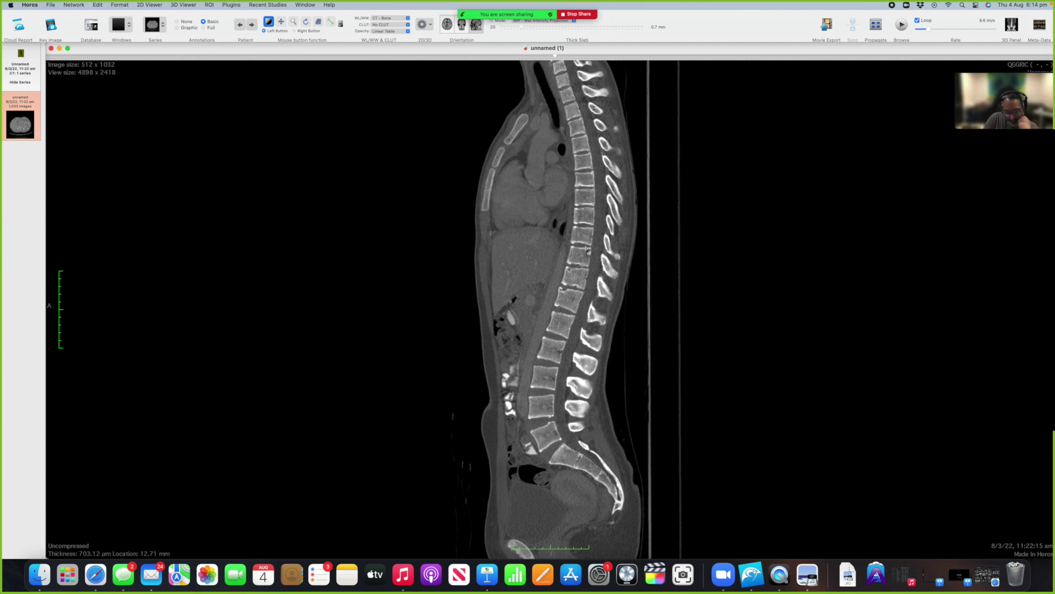